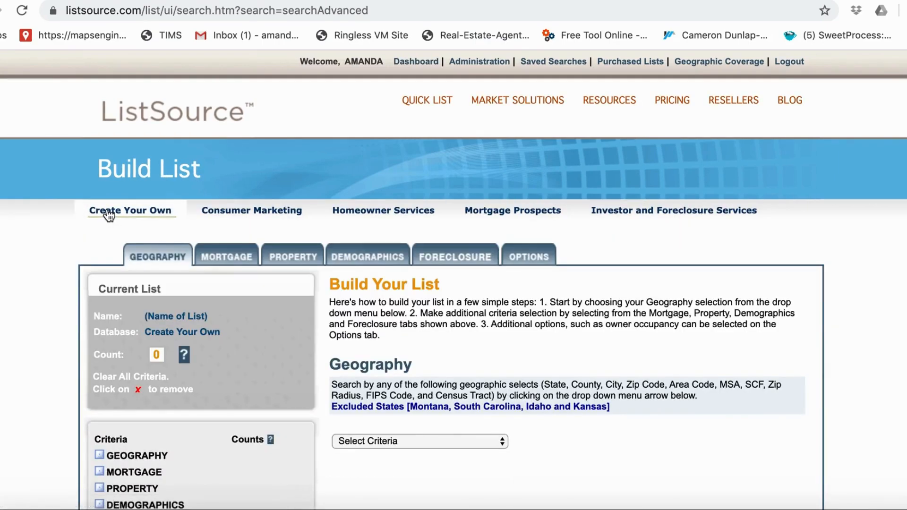
# Step: Choose ZIP Code as the geography criterion and select Illinois as the state
pyautogui.scroll(-1, 53, 214)
pyautogui.click(255, 1)
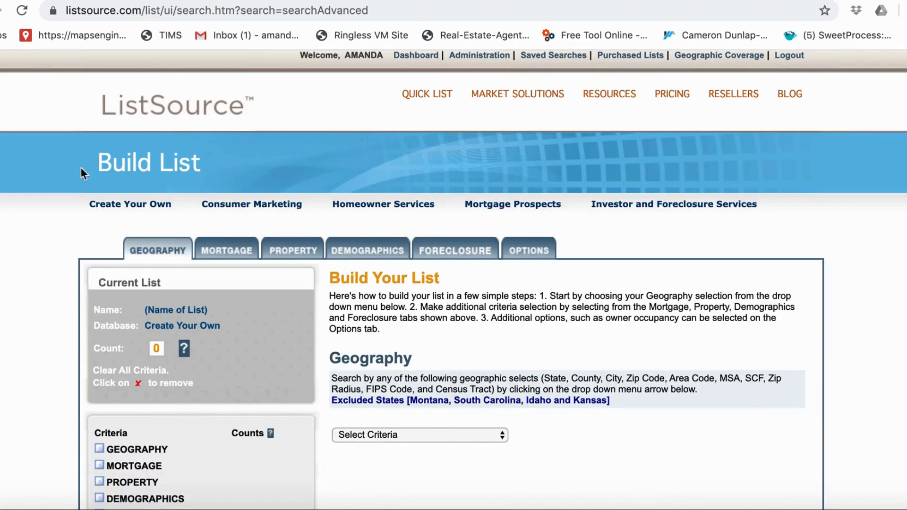
pyautogui.scroll(-5, 69, 175)
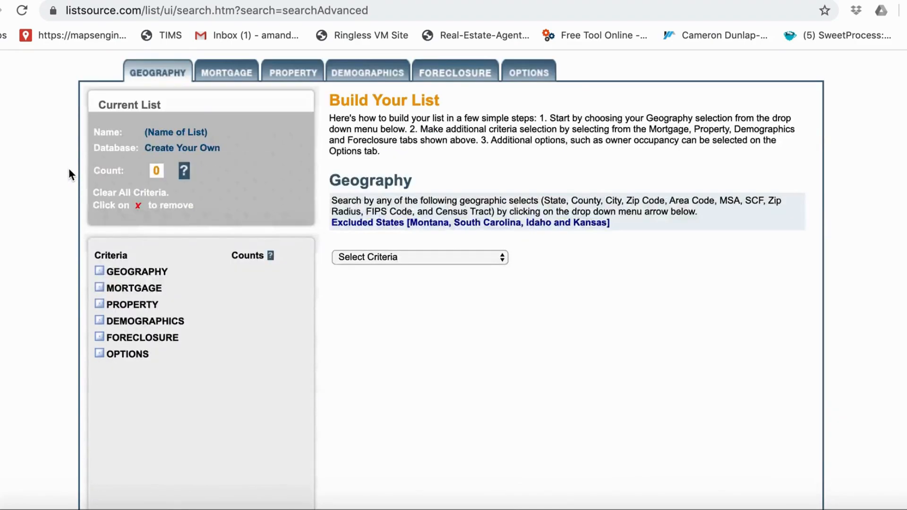
pyautogui.click(399, 257)
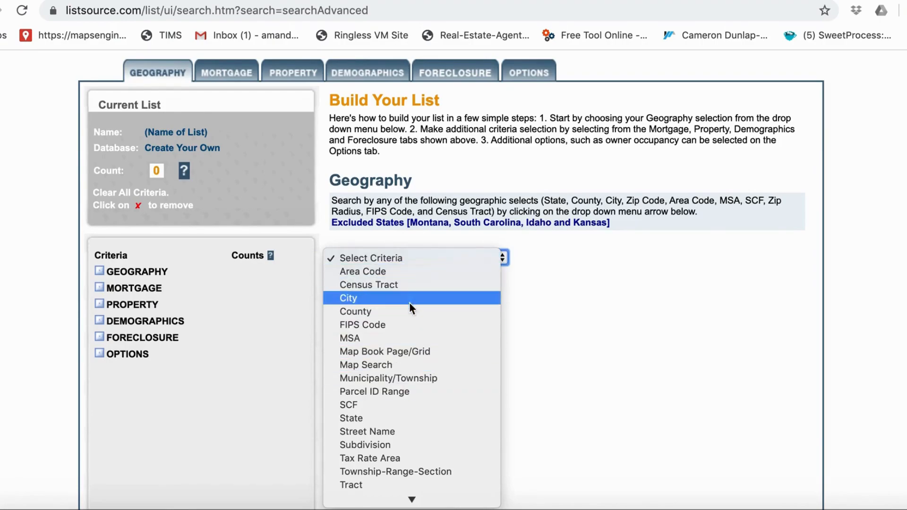
pyautogui.scroll(-2, 409, 306)
pyautogui.click(370, 481)
pyautogui.scroll(-2, 515, 281)
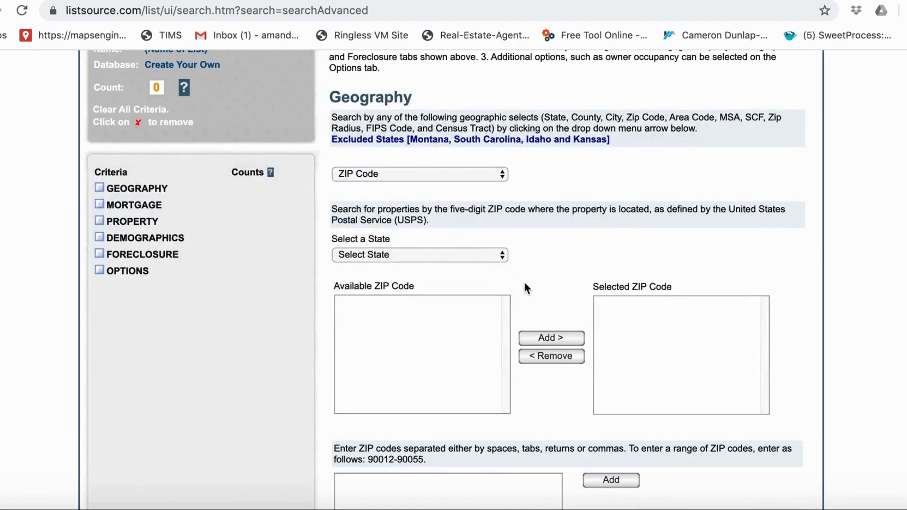
pyautogui.click(484, 258)
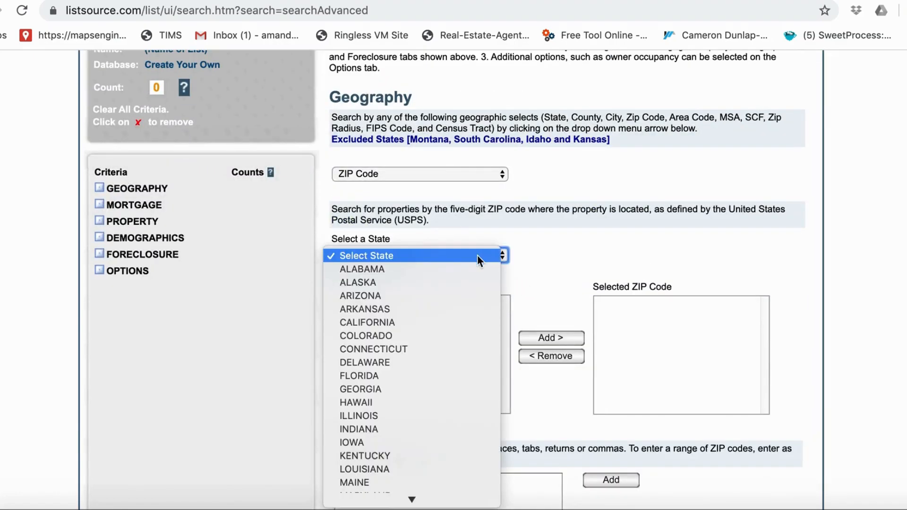
pyautogui.click(385, 415)
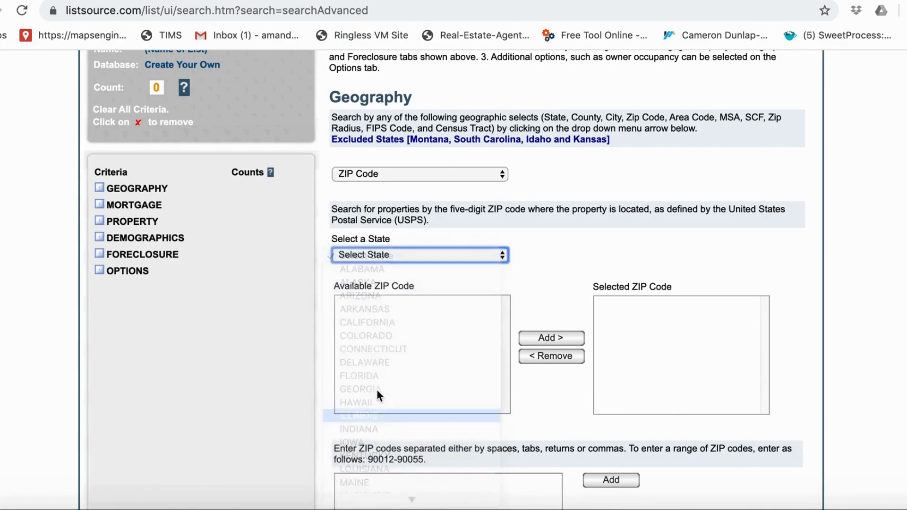
pyautogui.scroll(-5, 529, 286)
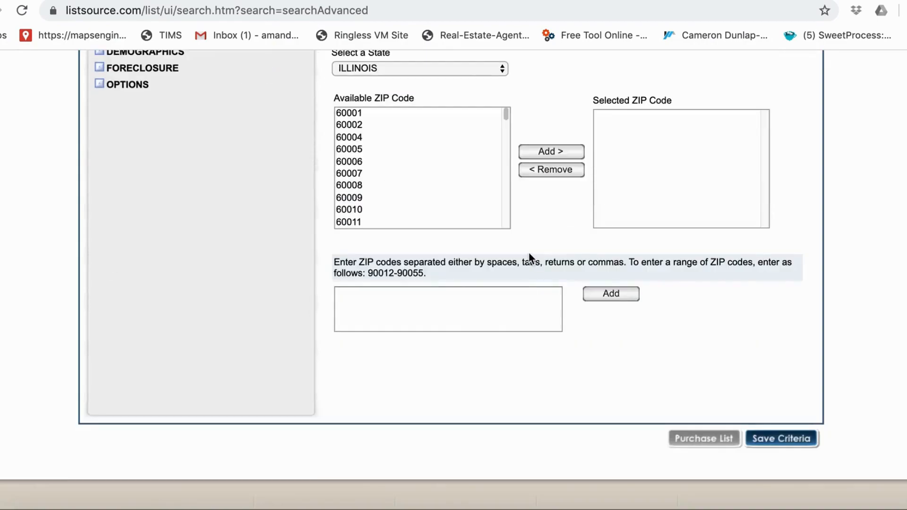
pyautogui.click(448, 317)
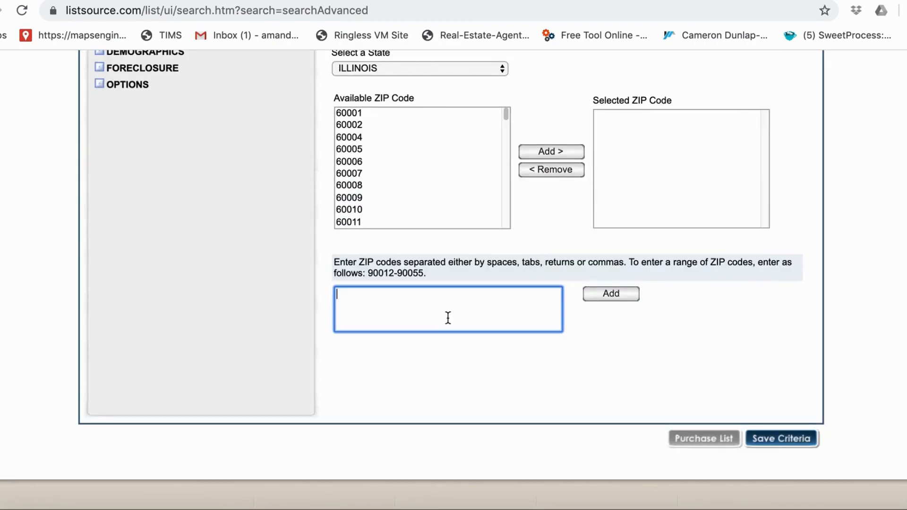
pyautogui.write('52802-')
pyautogui.write('52807')
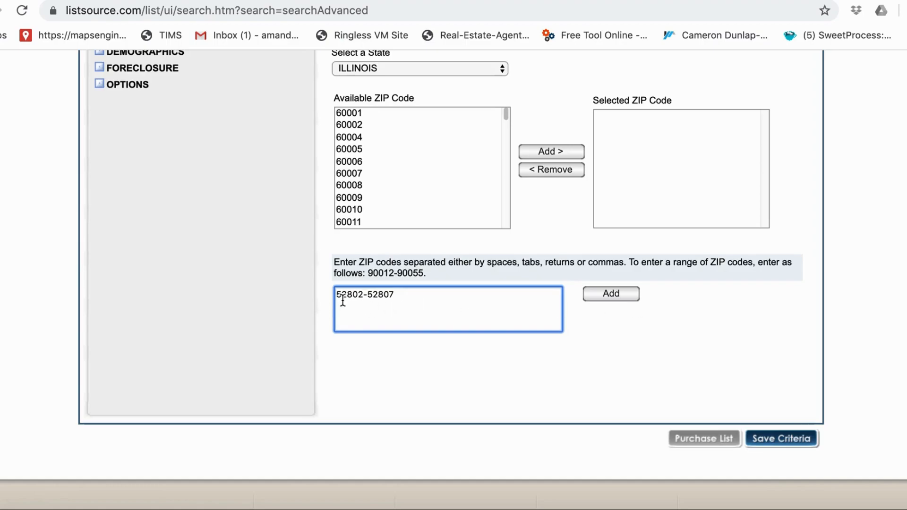
pyautogui.click(600, 297)
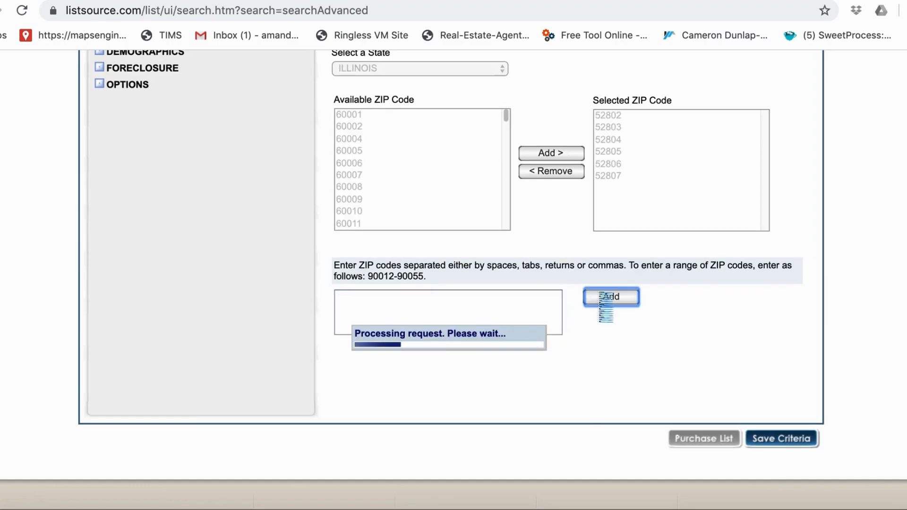
# Step: Switch to the property criteria and choose Equity(%) as the search field
pyautogui.scroll(5, 561, 297)
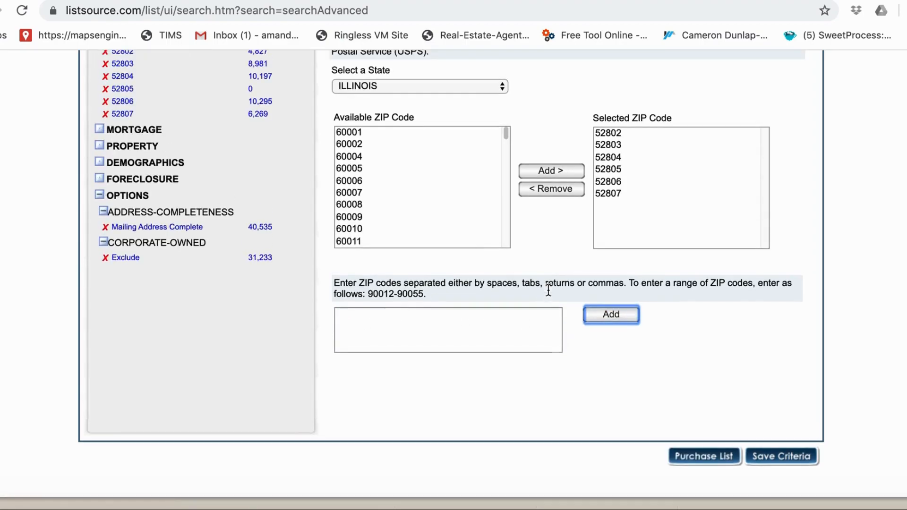
pyautogui.scroll(3, 542, 296)
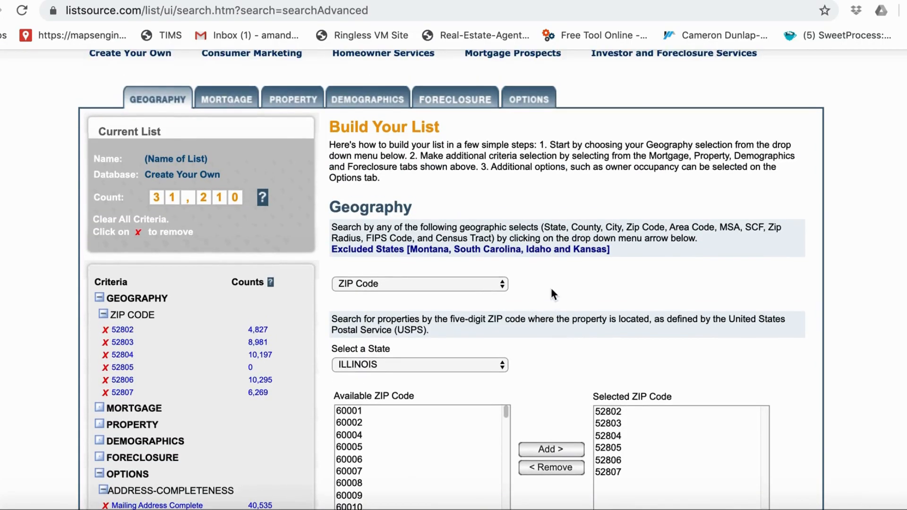
pyautogui.click(296, 98)
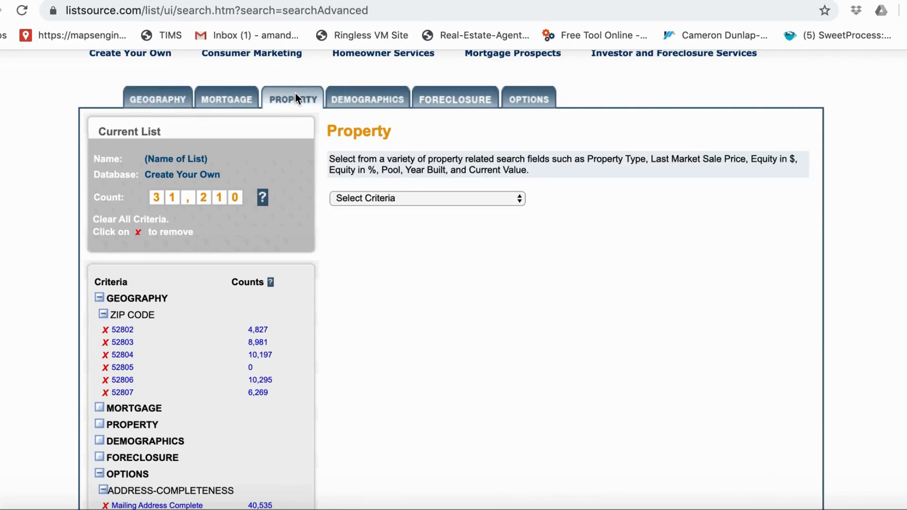
pyautogui.click(394, 199)
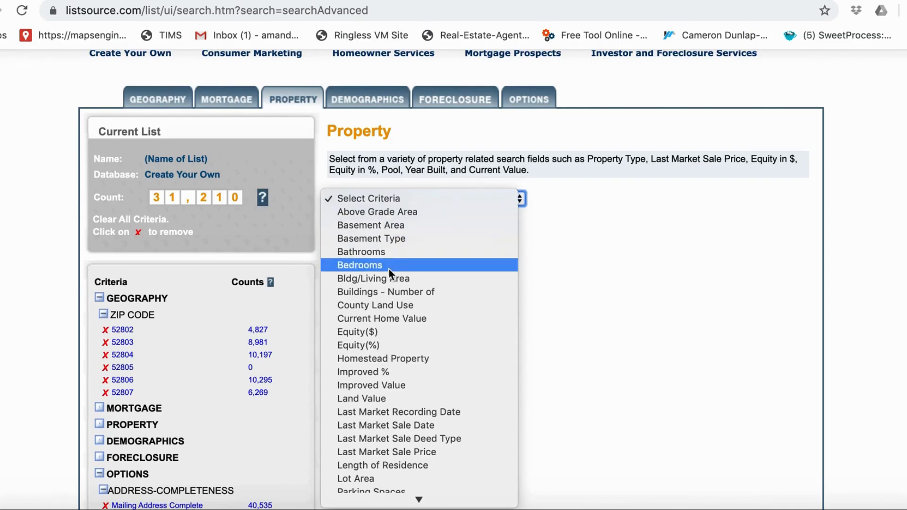
pyautogui.click(379, 346)
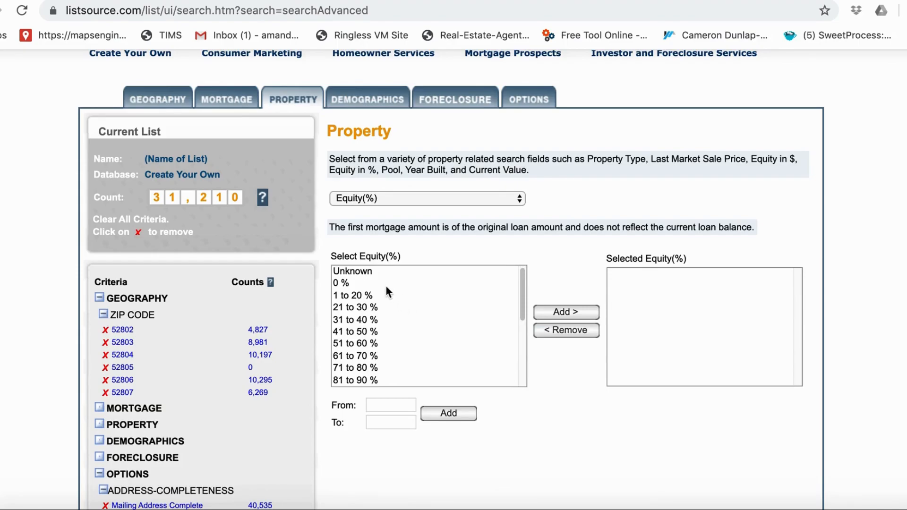
# Step: Add the equity ranges Unknown, 61 to 70 %, 71 to 80 %, 81 to 90 % and 91 to 100 % to the selected equity criteria
pyautogui.click(372, 273)
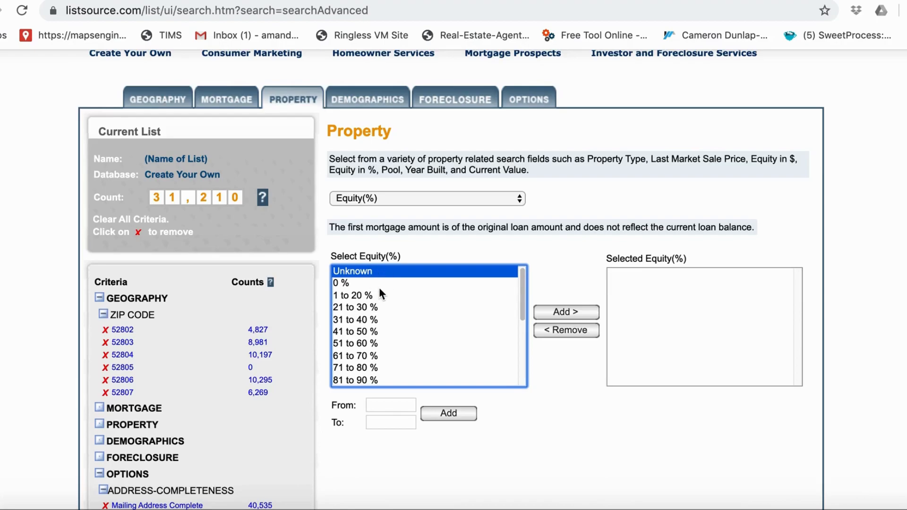
pyautogui.scroll(-1, 379, 288)
pyautogui.scroll(-1, 382, 293)
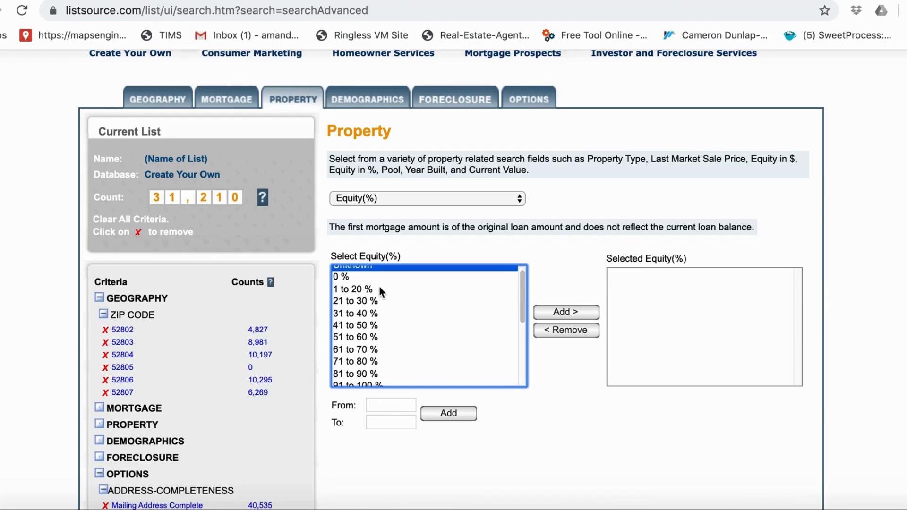
pyautogui.scroll(-1, 380, 291)
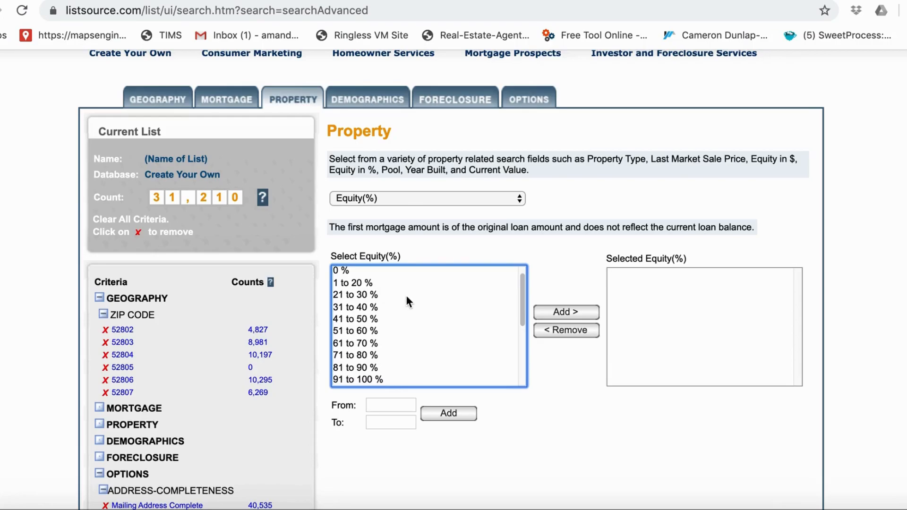
pyautogui.click(367, 347)
pyautogui.keyDown('shift'); pyautogui.click(352, 360); pyautogui.keyUp('shift')
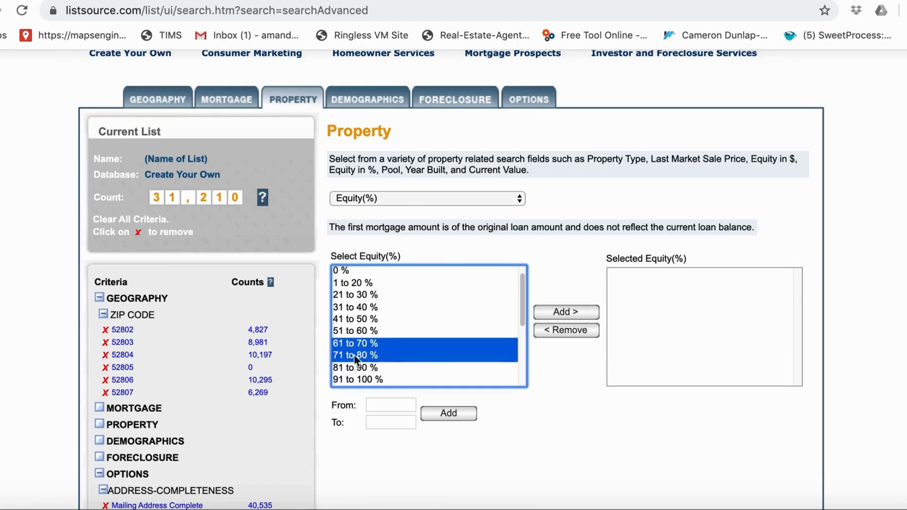
pyautogui.scroll(-2, 382, 312)
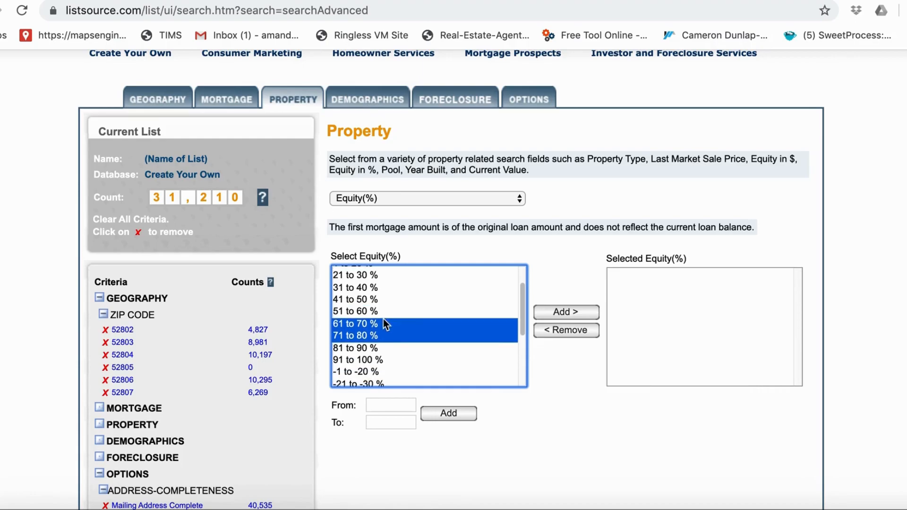
pyautogui.keyDown('shift'); pyautogui.click(362, 348); pyautogui.keyUp('shift')
pyautogui.keyDown('shift'); pyautogui.click(368, 359); pyautogui.keyUp('shift')
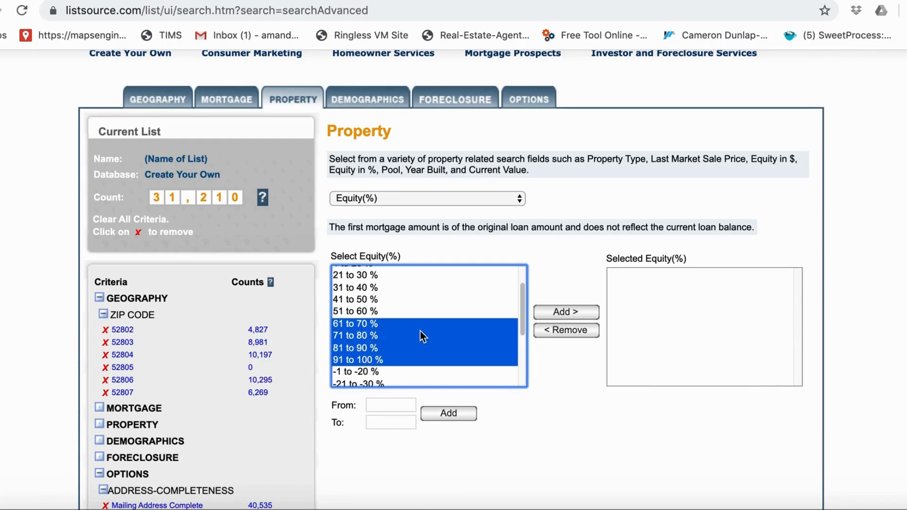
pyautogui.scroll(3, 395, 340)
pyautogui.scroll(-1, 374, 349)
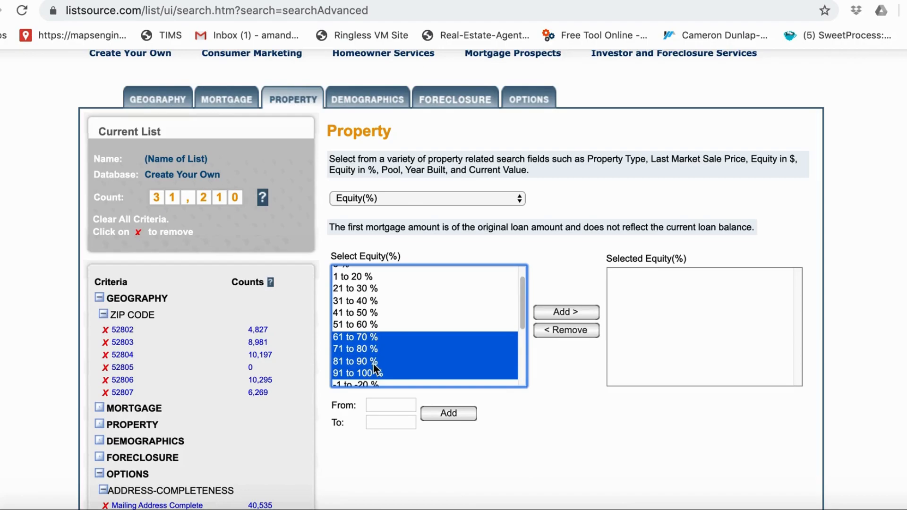
pyautogui.click(566, 311)
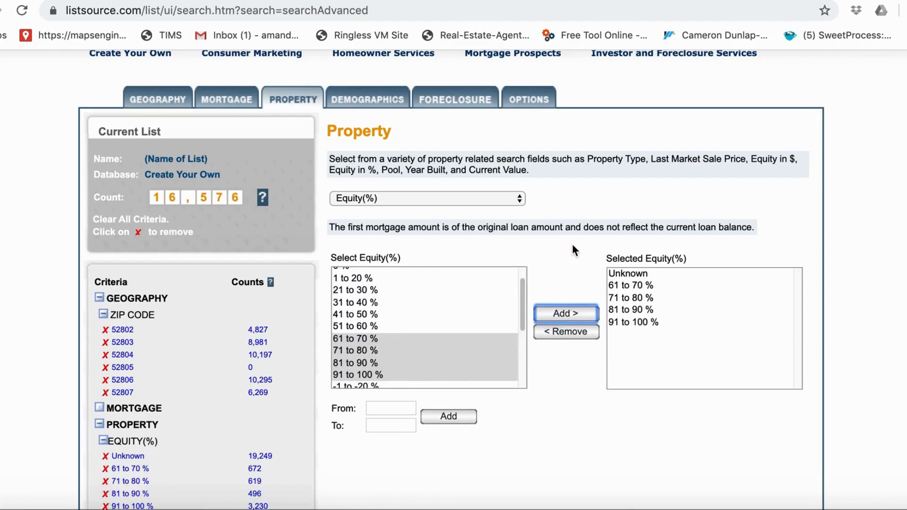
# Step: Choose Last Market Sale Date as the property criterion and set its start date to 01/01/1900
pyautogui.click(417, 199)
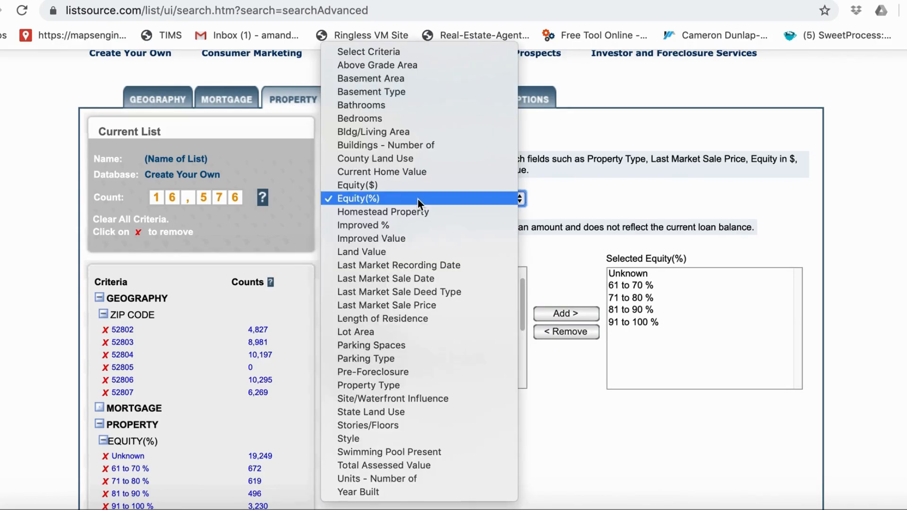
pyautogui.click(412, 278)
pyautogui.scroll(-3, 412, 273)
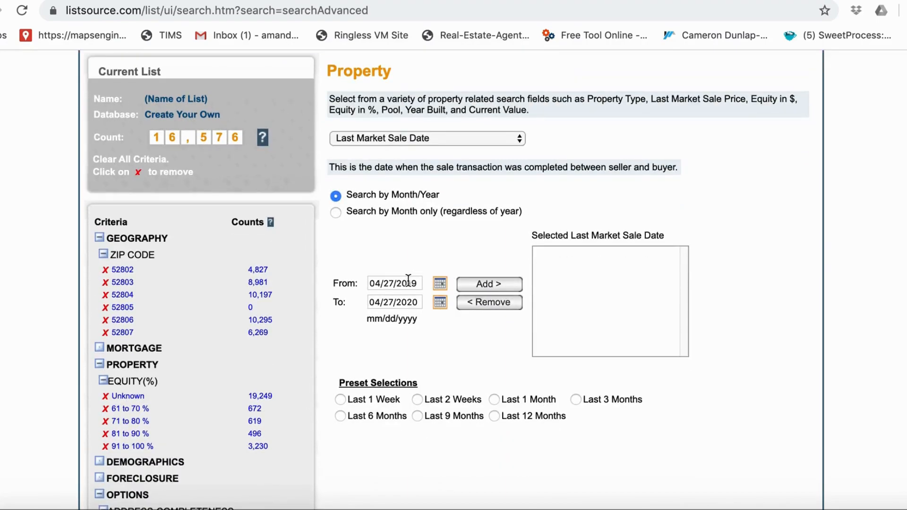
pyautogui.click(417, 283)
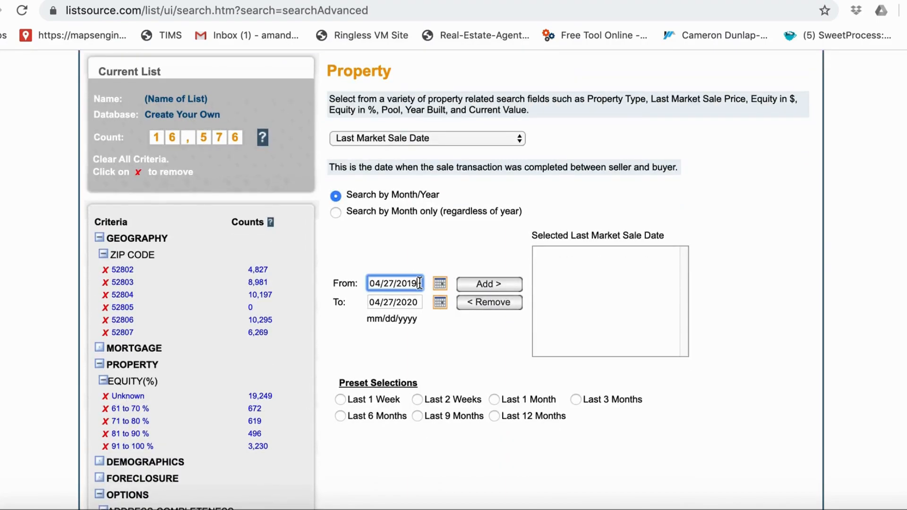
pyautogui.moveTo(416, 283); pyautogui.dragTo(372, 285)
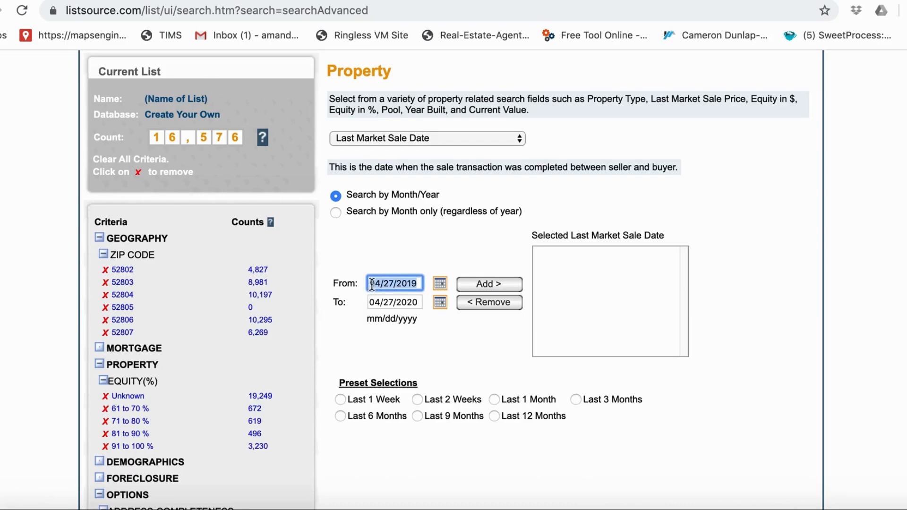
pyautogui.write('01/01/1900')
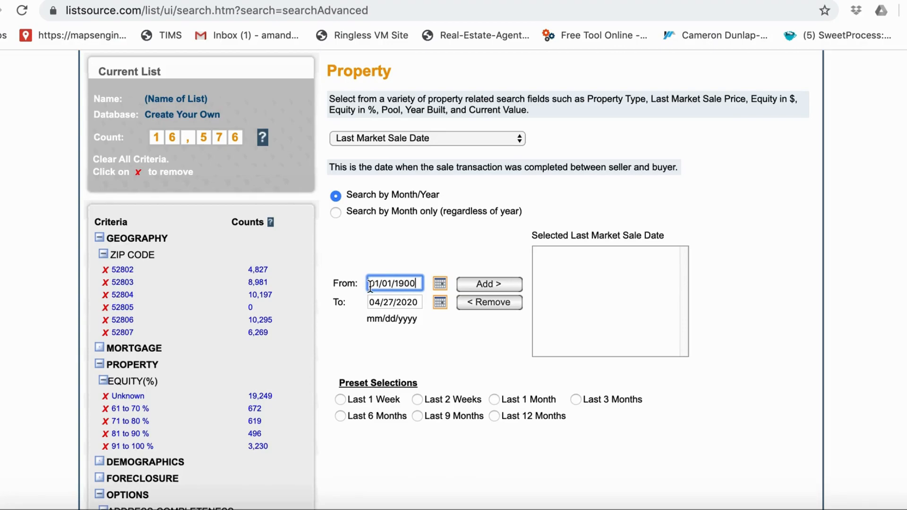
# Step: Set the sale date range's end to 04/27/2011 and add the range to the criteria
pyautogui.click(418, 301)
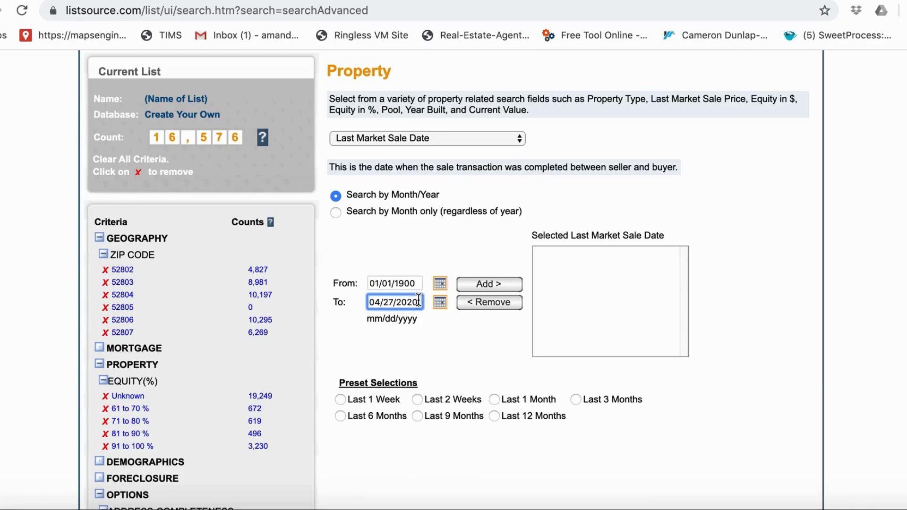
pyautogui.press('BackSpace')
pyautogui.press('BackSpace')
pyautogui.write('11')
pyautogui.click(469, 285)
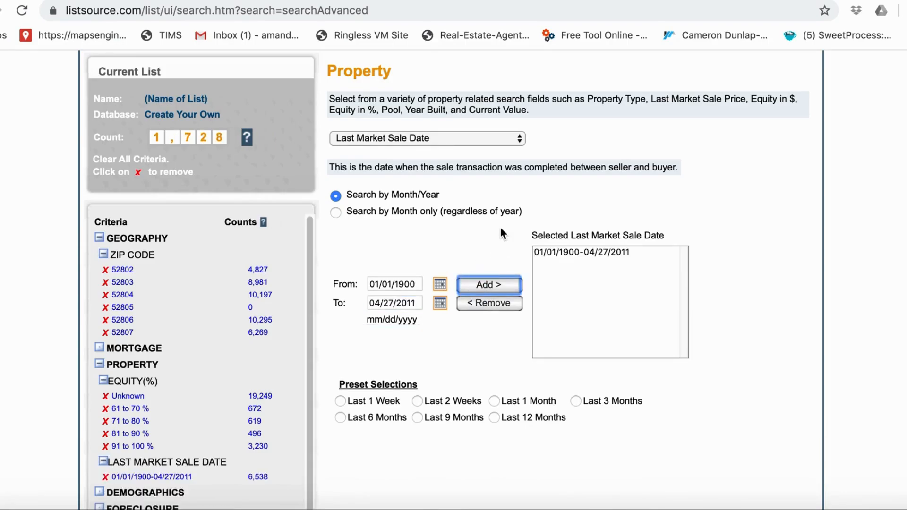
# Step: Choose Property Type as the next property criterion
pyautogui.scroll(-1, 372, 441)
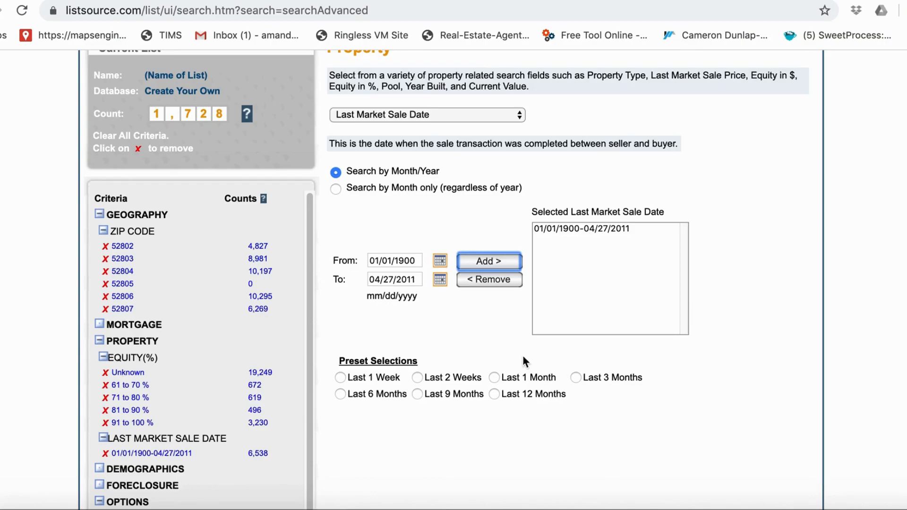
pyautogui.scroll(3, 516, 347)
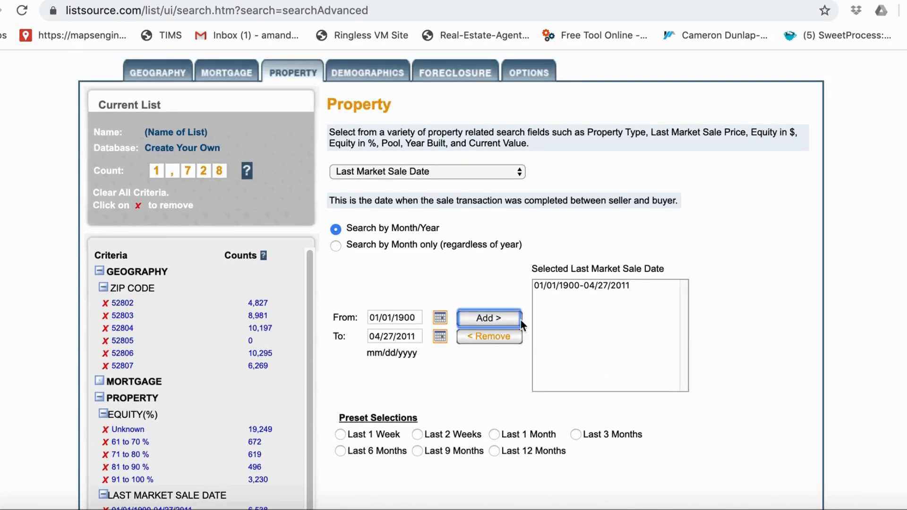
pyautogui.scroll(1, 531, 259)
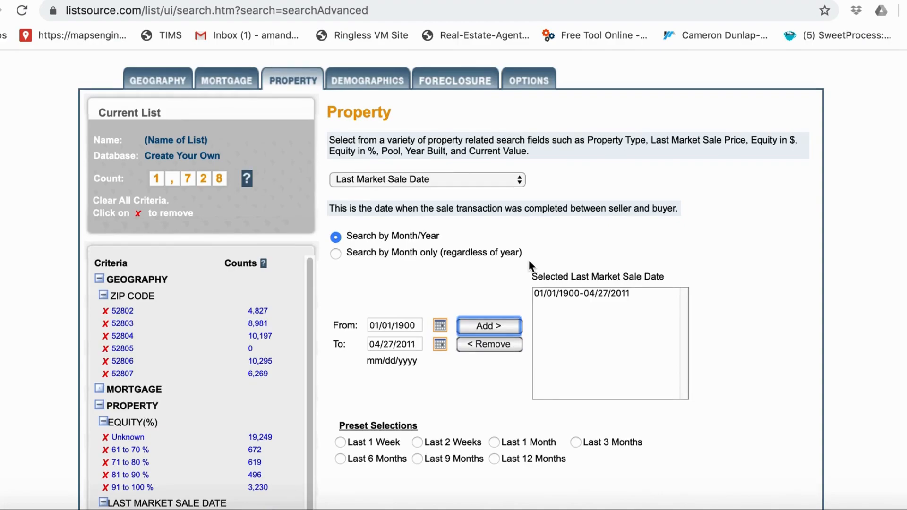
pyautogui.click(436, 180)
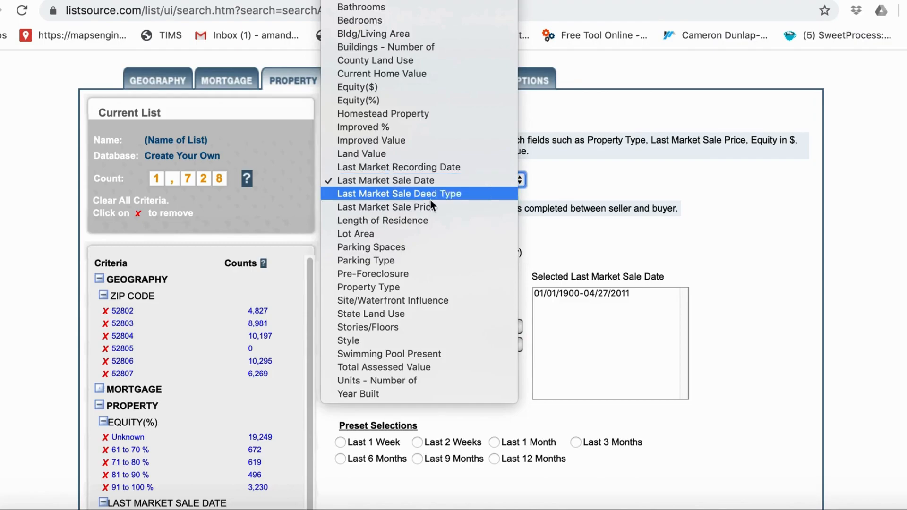
pyautogui.click(381, 287)
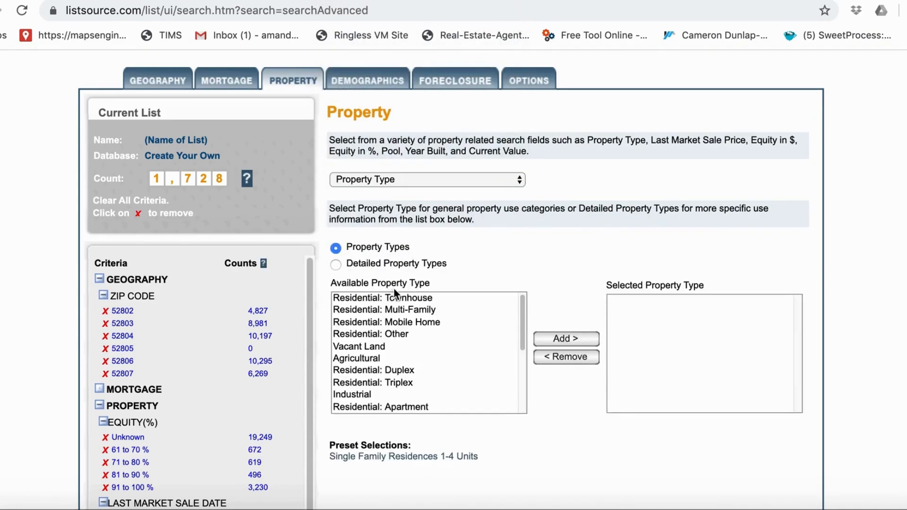
# Step: Add the residential property types Multi-Family, Duplex, Triplex, Apartment, Quad and SFR to the selected property types
pyautogui.scroll(1, 420, 309)
pyautogui.scroll(1, 421, 310)
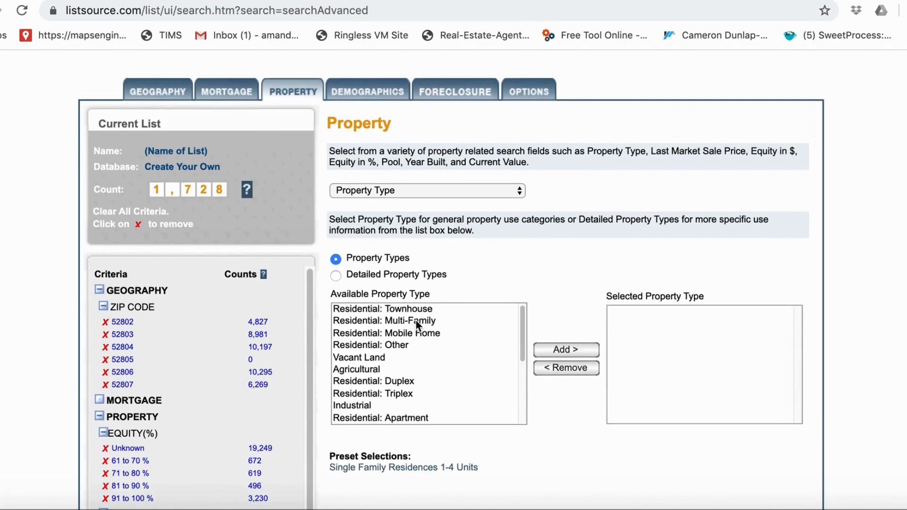
pyautogui.click(416, 320)
pyautogui.keyDown('super'); pyautogui.click(402, 381); pyautogui.keyUp('super')
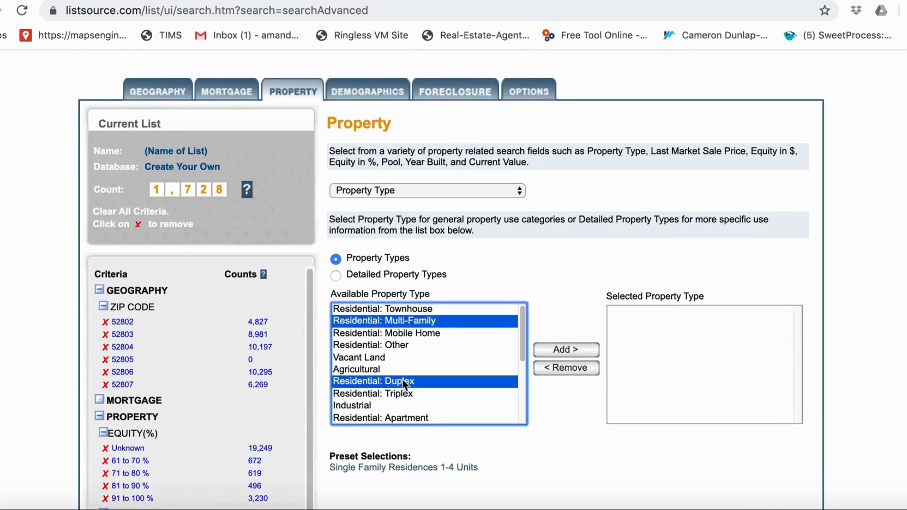
pyautogui.keyDown('super'); pyautogui.click(405, 393); pyautogui.keyUp('super')
pyautogui.scroll(-3, 428, 337)
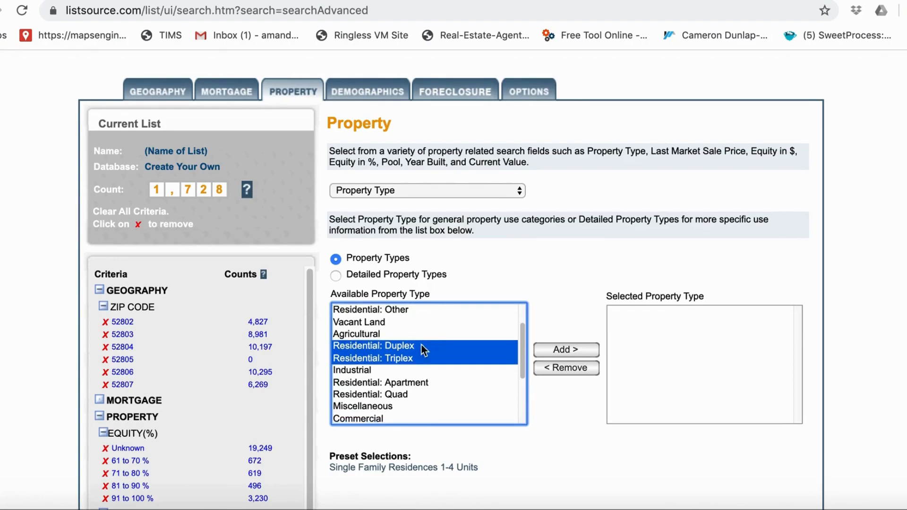
pyautogui.keyDown('super'); pyautogui.click(380, 395); pyautogui.keyUp('super')
pyautogui.keyDown('super'); pyautogui.click(405, 382); pyautogui.keyUp('super')
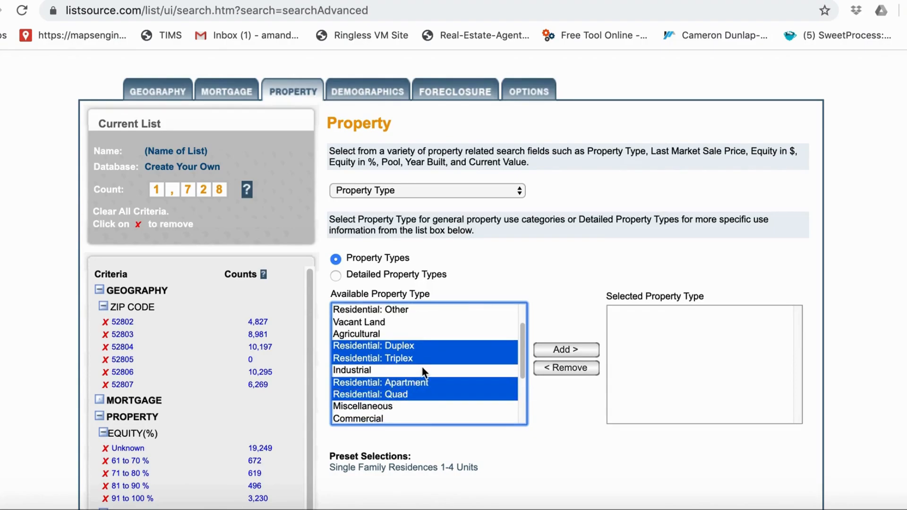
pyautogui.scroll(-5, 422, 362)
pyautogui.keyDown('super'); pyautogui.click(416, 387); pyautogui.keyUp('super')
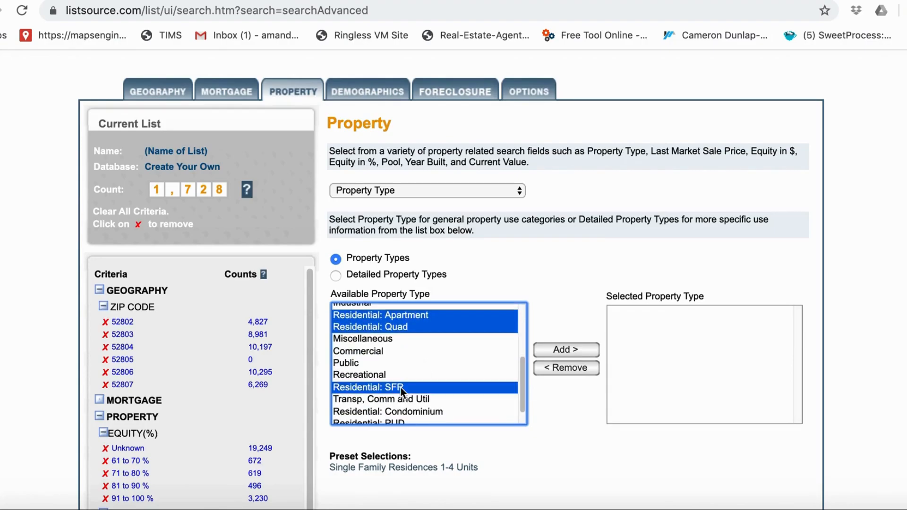
pyautogui.click(554, 359)
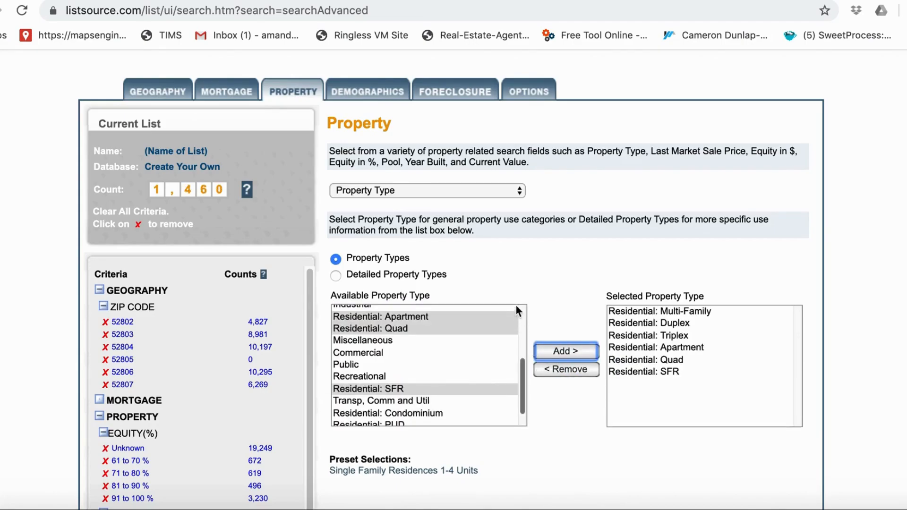
# Step: Set the list's Owner Occupied Status option to Absentee Owned, trying Owner Occupied for comparison before returning to Absentee Owned
pyautogui.scroll(1, 436, 220)
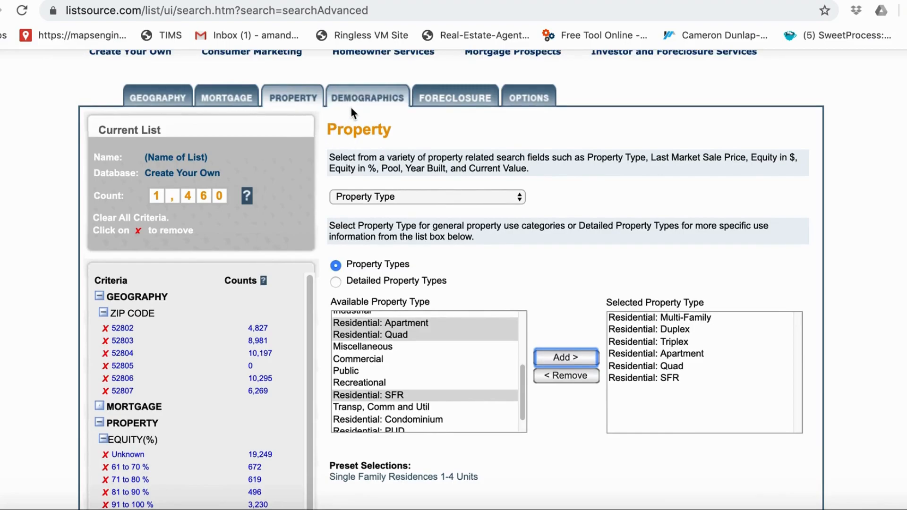
pyautogui.click(521, 98)
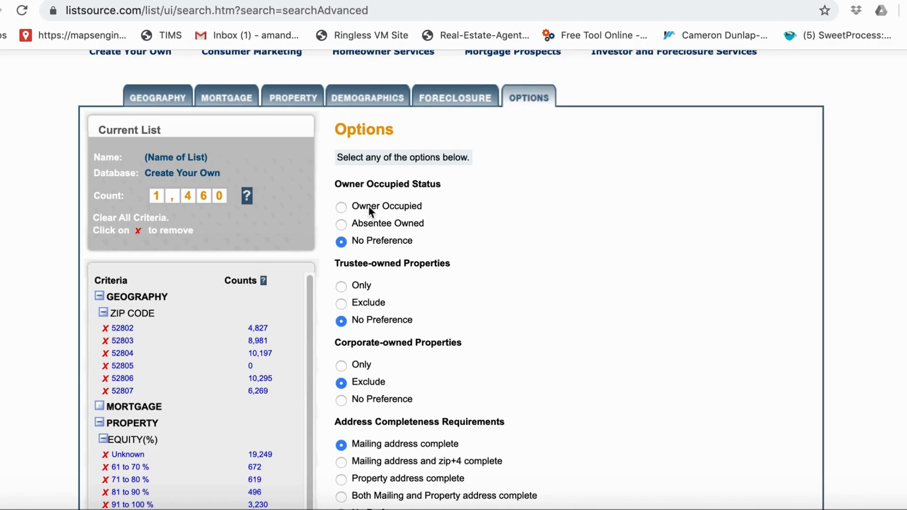
pyautogui.click(342, 224)
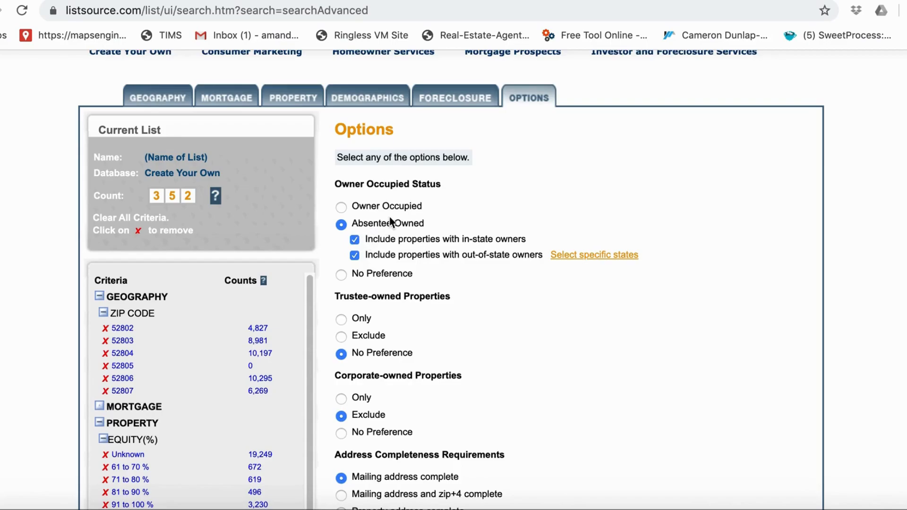
pyautogui.click(341, 208)
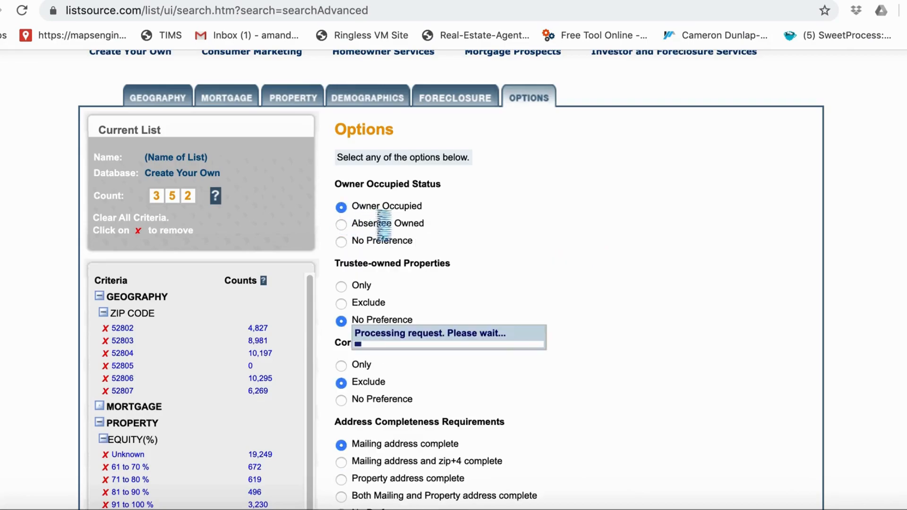
pyautogui.click(341, 224)
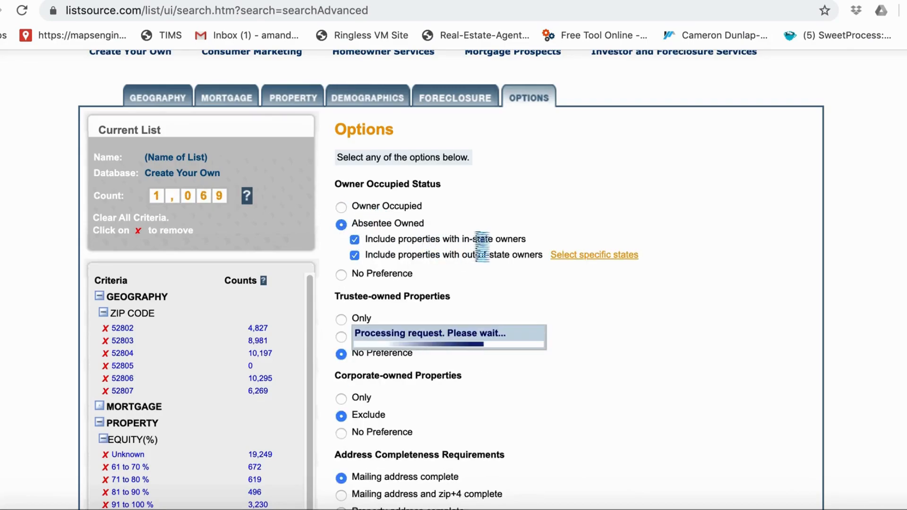
# Step: Set the Corporate-owned Properties option to No Preference
pyautogui.scroll(-4, 491, 231)
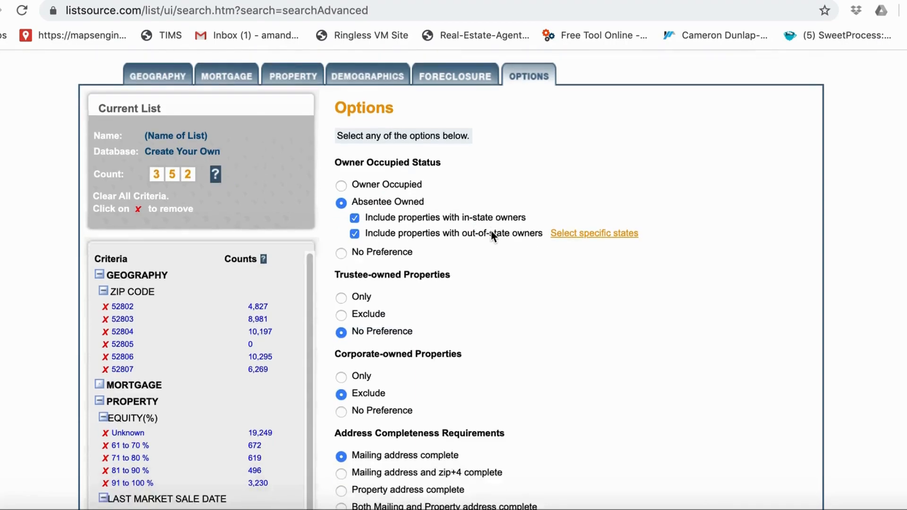
pyautogui.scroll(-2, 466, 231)
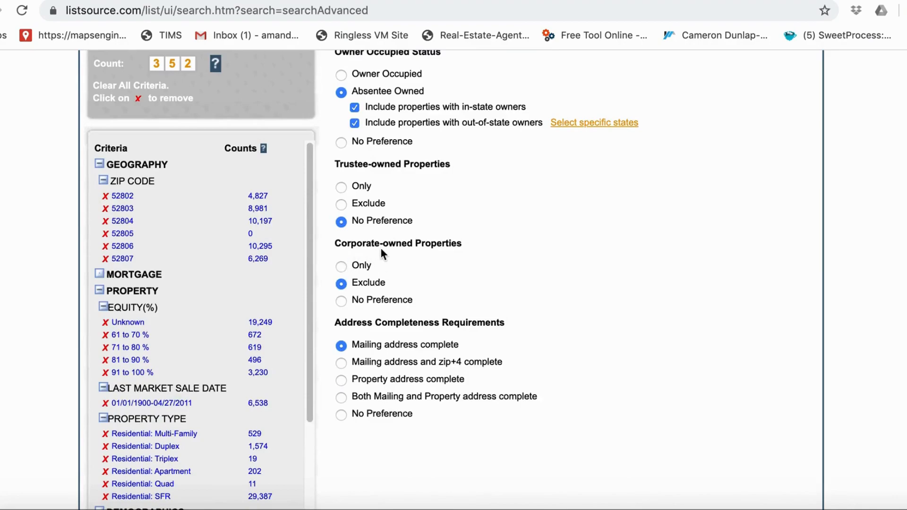
pyautogui.click(340, 301)
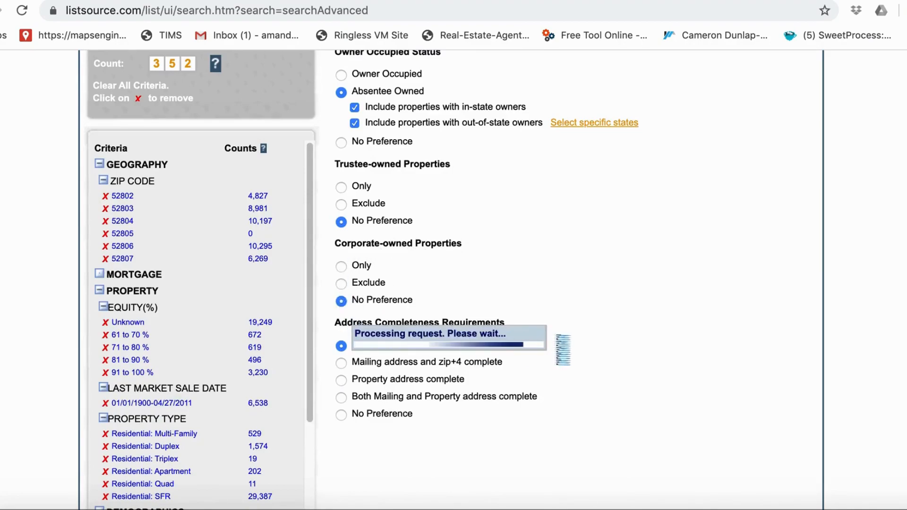
# Step: Proceed to purchasing the list with the chosen criteria
pyautogui.scroll(-1, 607, 284)
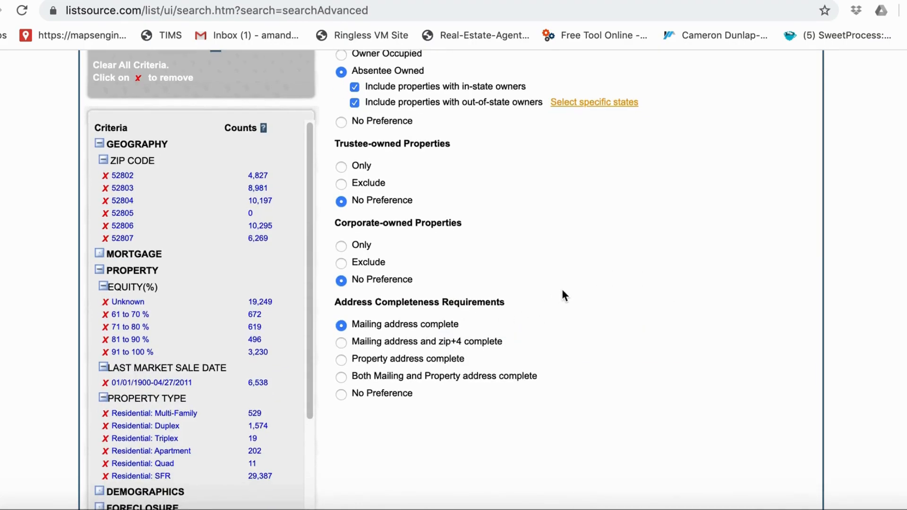
pyautogui.scroll(-1, 562, 291)
pyautogui.scroll(-1, 562, 289)
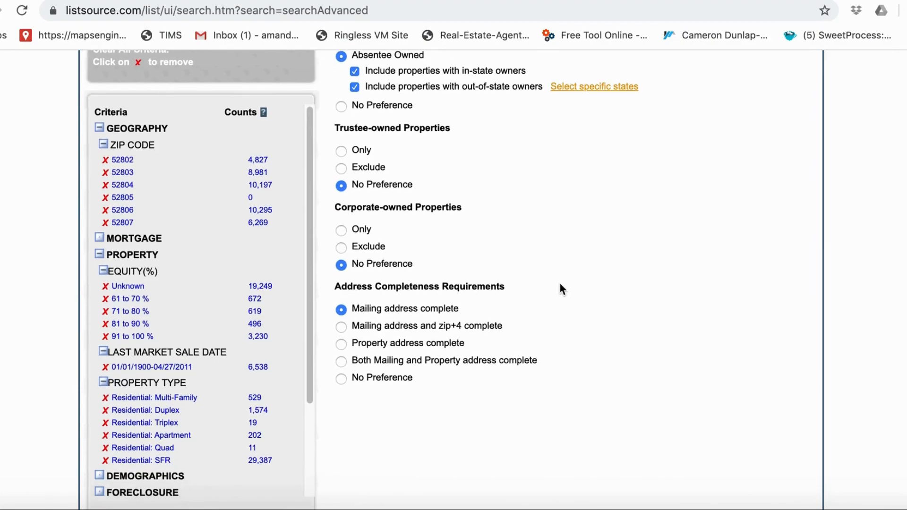
pyautogui.scroll(-3, 561, 286)
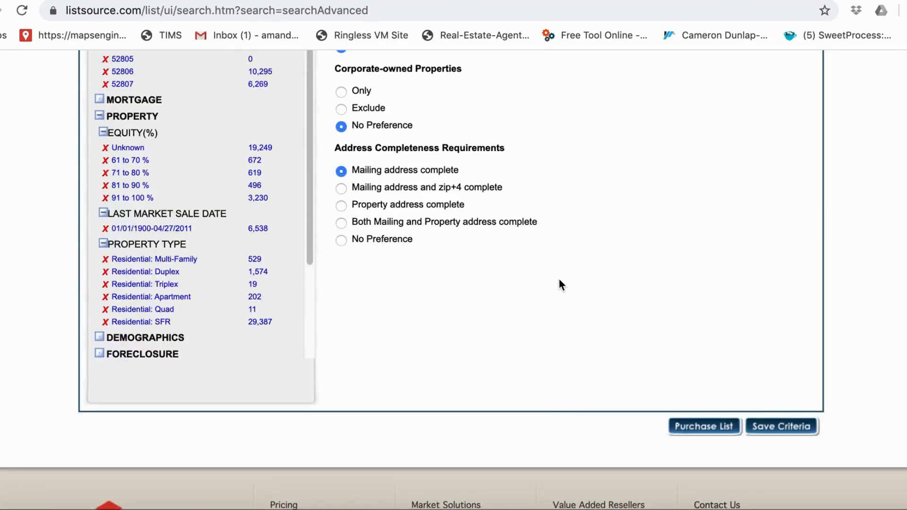
pyautogui.click(685, 430)
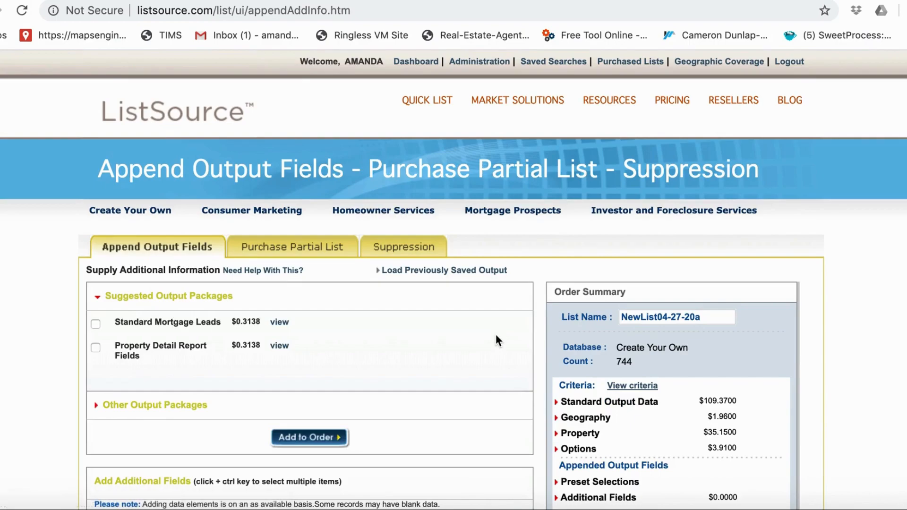
# Step: Examine the suggested output packages, the additional output fields on offer and the order summary
pyautogui.scroll(-1, 324, 265)
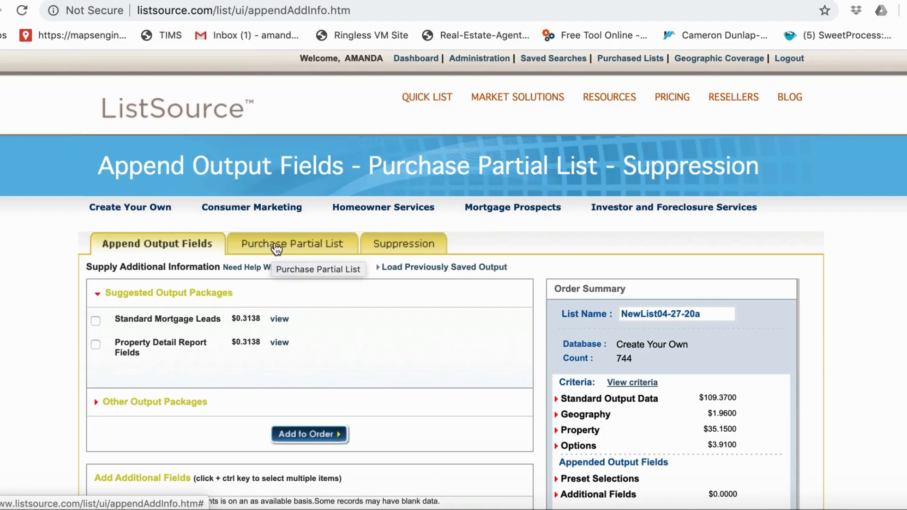
pyautogui.scroll(-5, 385, 345)
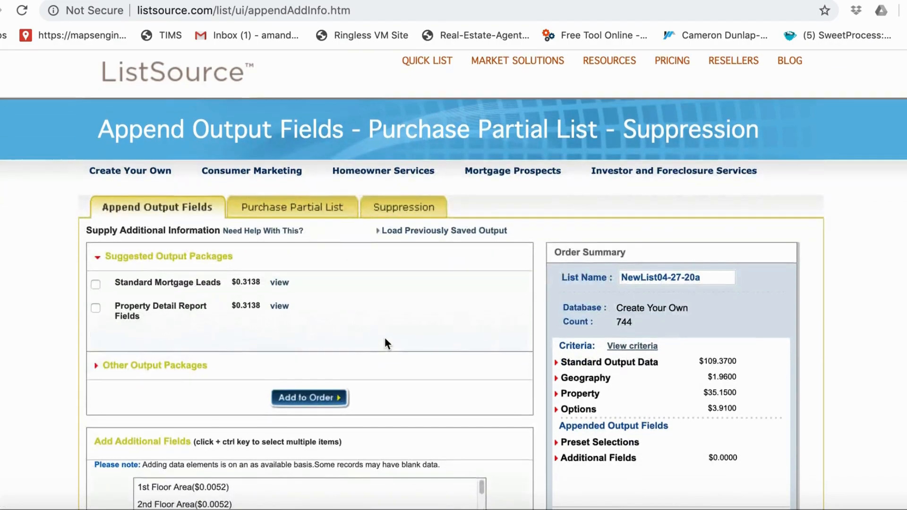
pyautogui.scroll(-4, 410, 342)
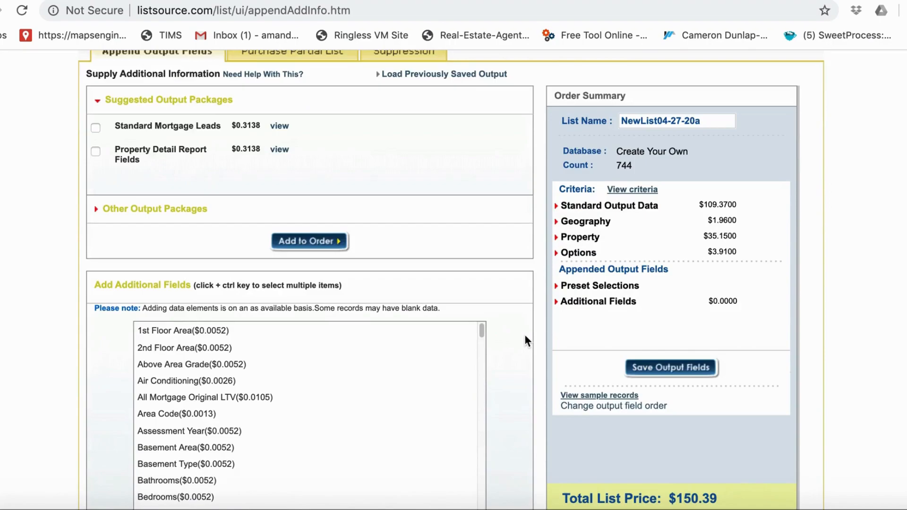
pyautogui.scroll(-3, 314, 332)
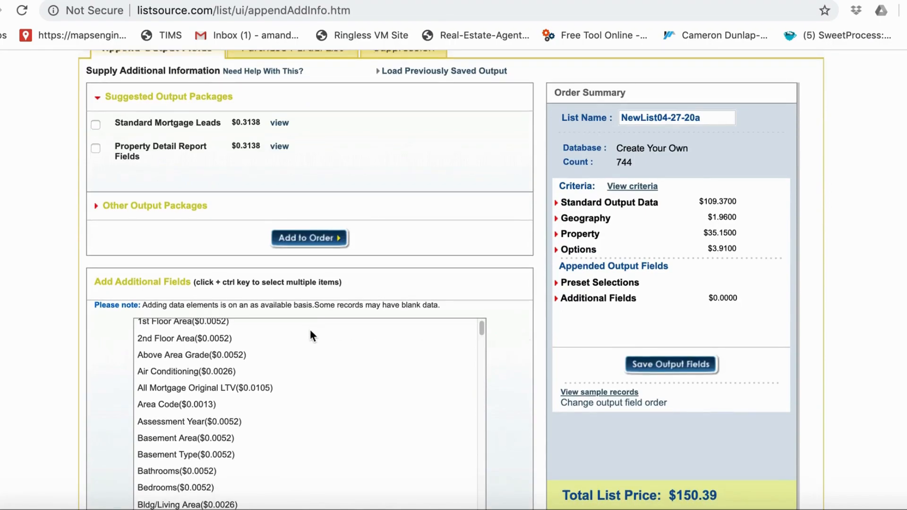
pyautogui.scroll(-2, 274, 357)
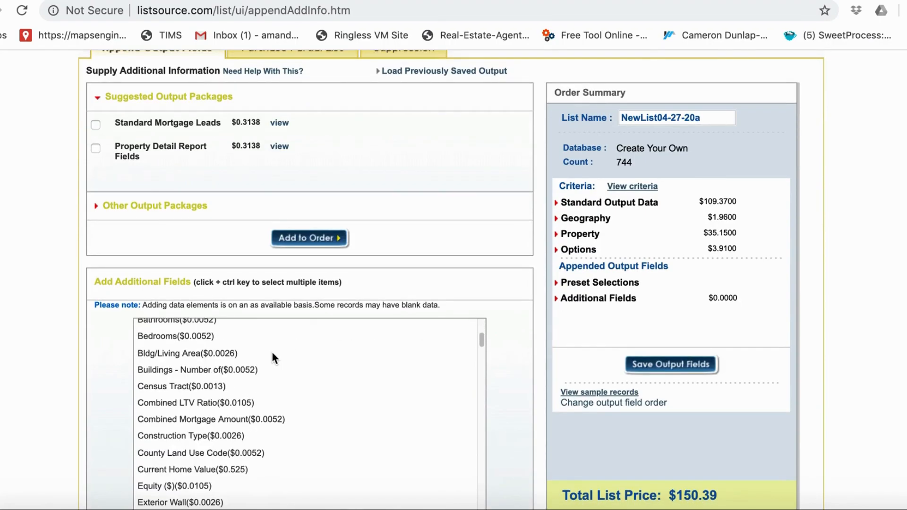
pyautogui.scroll(2, 535, 329)
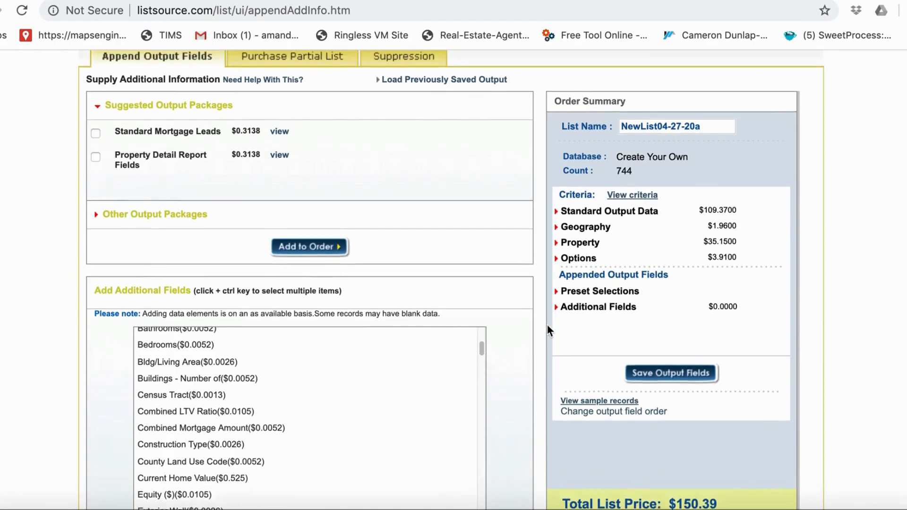
pyautogui.scroll(1, 536, 338)
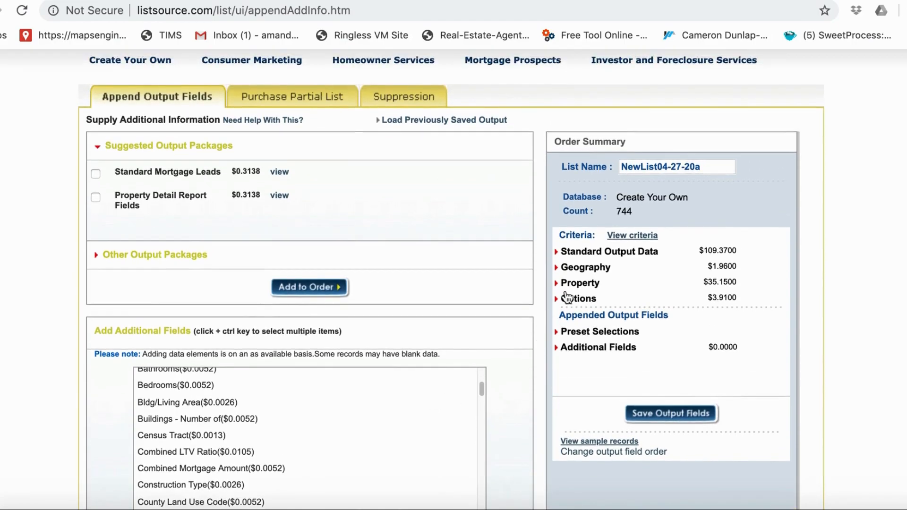
# Step: Rename the list in the order summary as Absentee Owner
pyautogui.click(677, 163)
pyautogui.tripleClick(676, 163)
pyautogui.write('Absentee Owner')
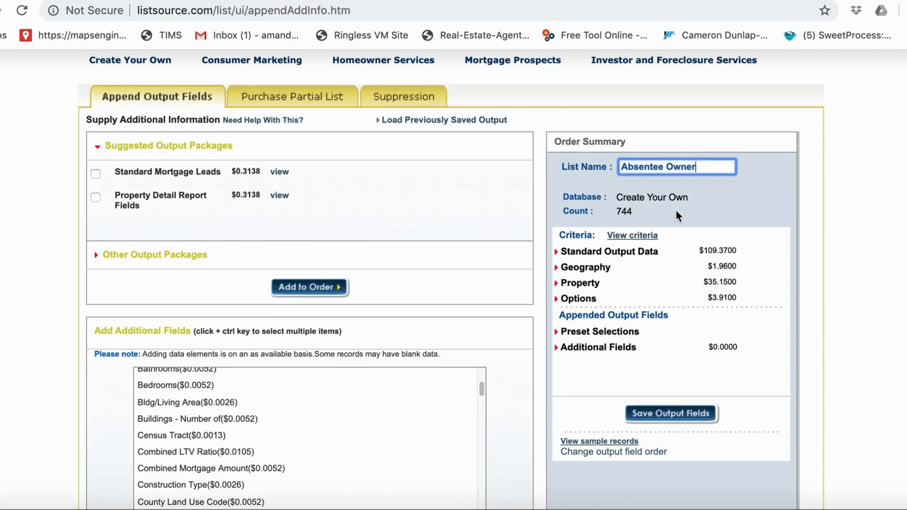
pyautogui.click(630, 210)
pyautogui.scroll(2, 656, 213)
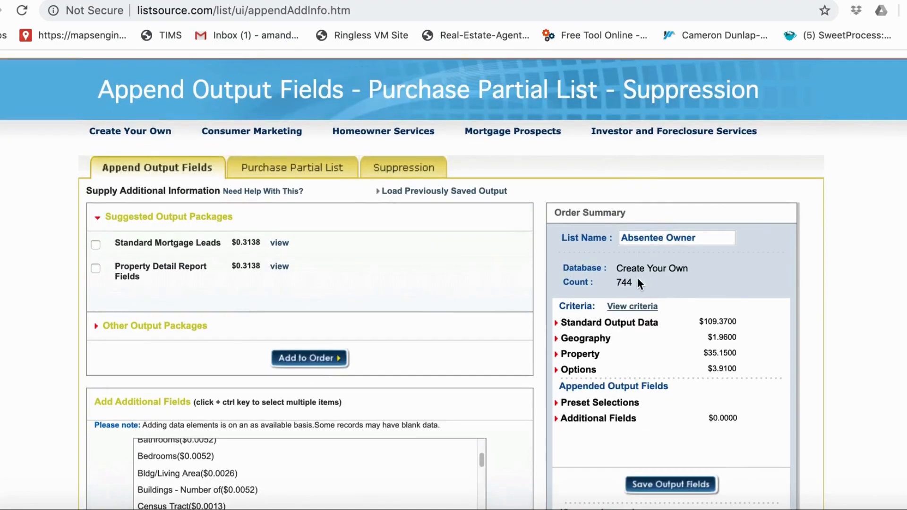
# Step: Enable removal of duplicate property mailing addresses for the order
pyautogui.scroll(-2, 570, 235)
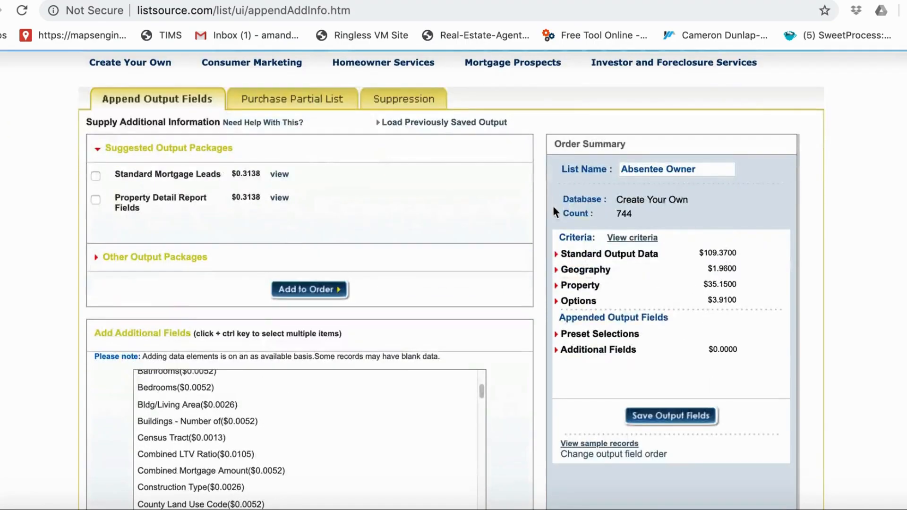
pyautogui.scroll(-1, 657, 216)
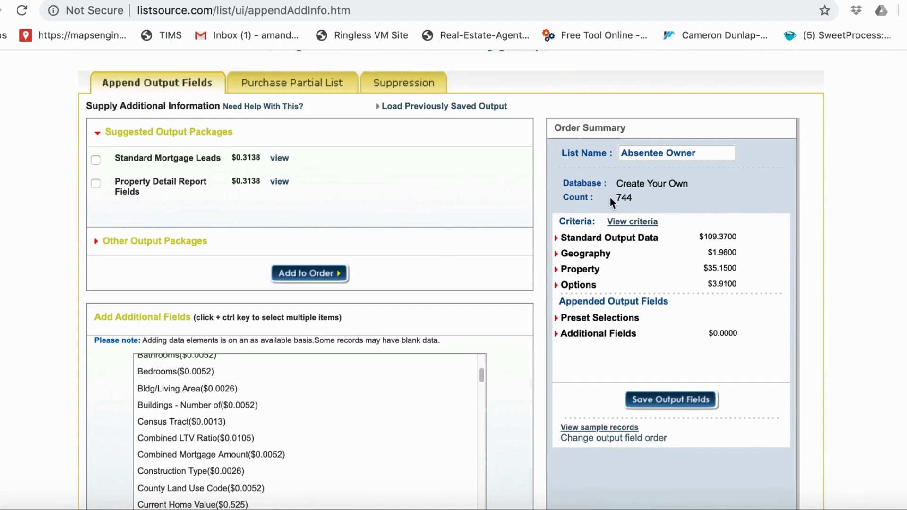
pyautogui.scroll(-3, 529, 194)
pyautogui.scroll(-1, 527, 198)
pyautogui.scroll(-1, 693, 355)
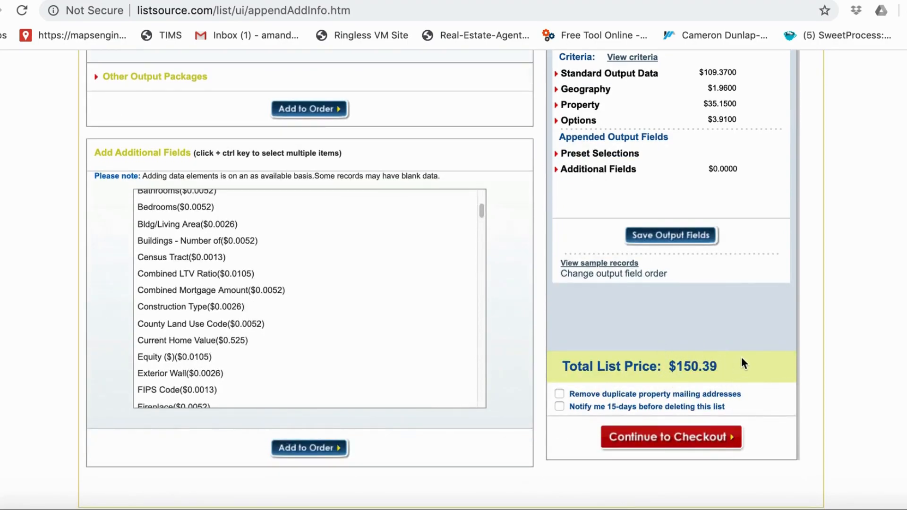
pyautogui.click(559, 394)
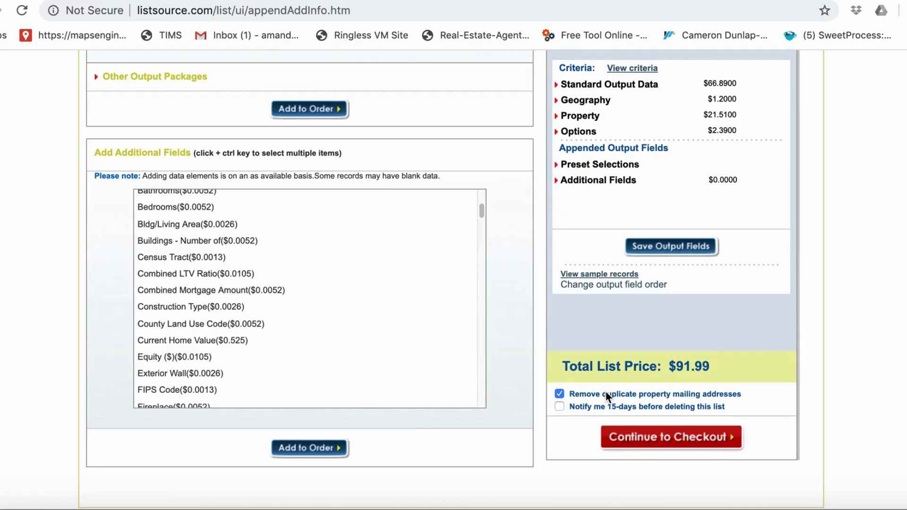
pyautogui.scroll(-2, 531, 299)
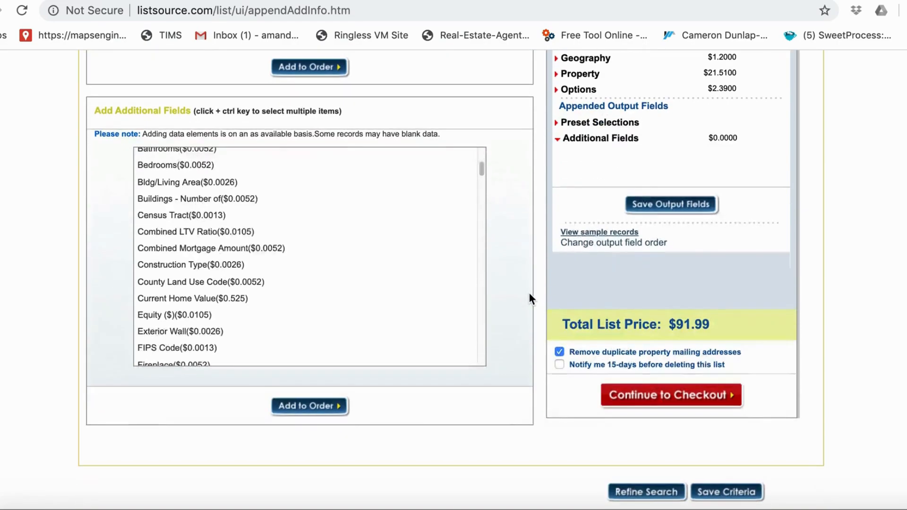
pyautogui.scroll(-1, 530, 296)
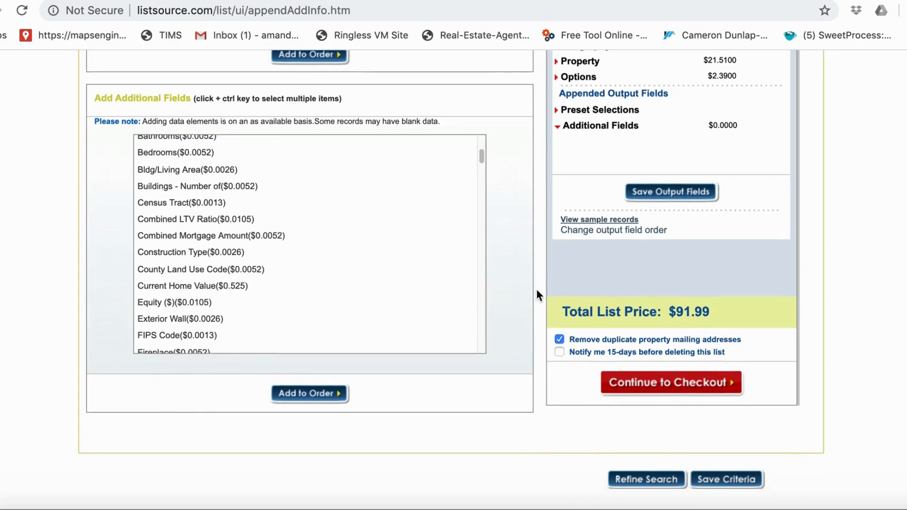
pyautogui.scroll(-1, 537, 292)
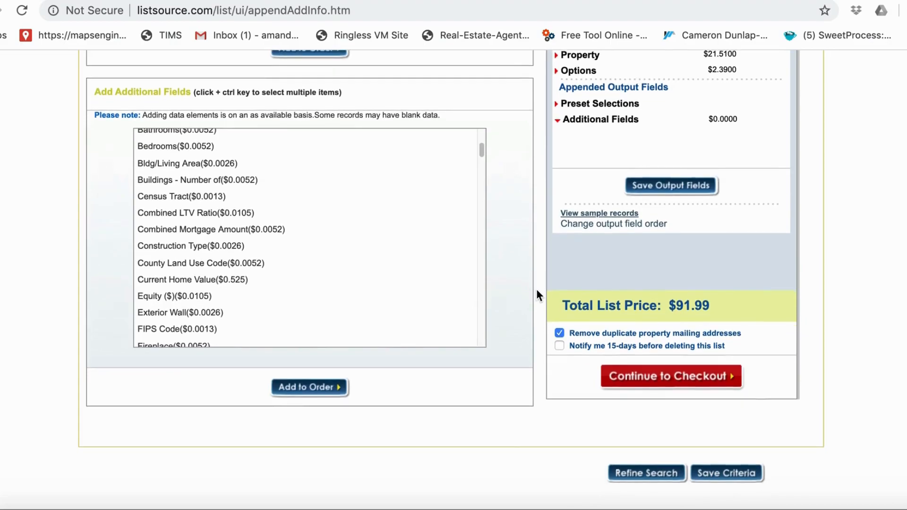
pyautogui.scroll(-1, 536, 296)
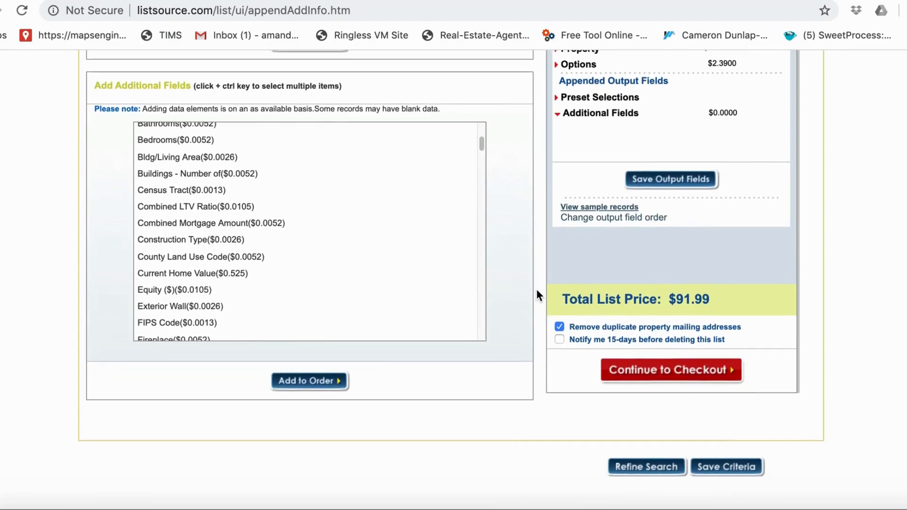
# Step: Enable the 15-day notification before the list is deleted and continue the order to checkout
pyautogui.scroll(-1, 536, 295)
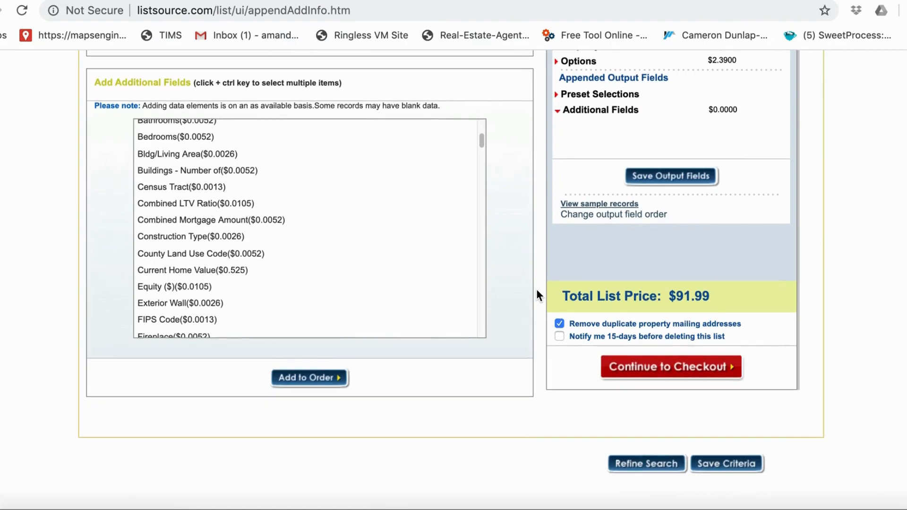
pyautogui.click(559, 336)
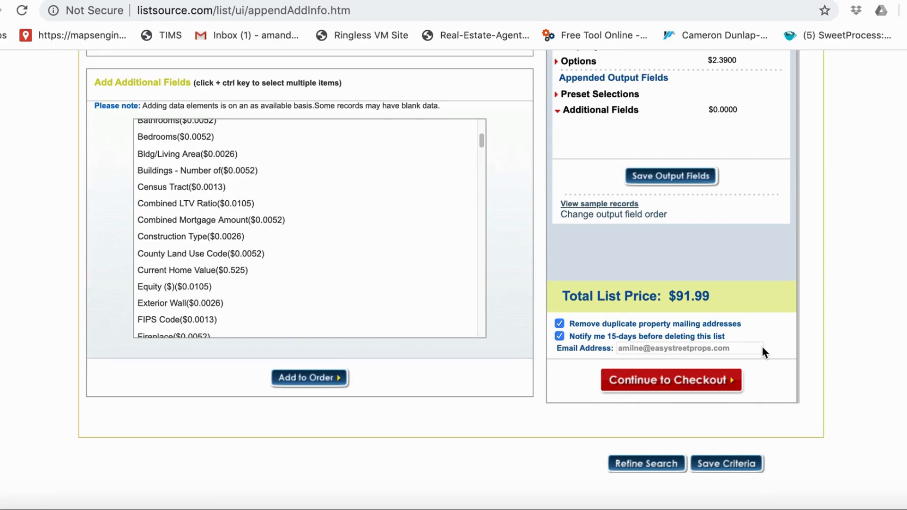
pyautogui.scroll(1, 780, 345)
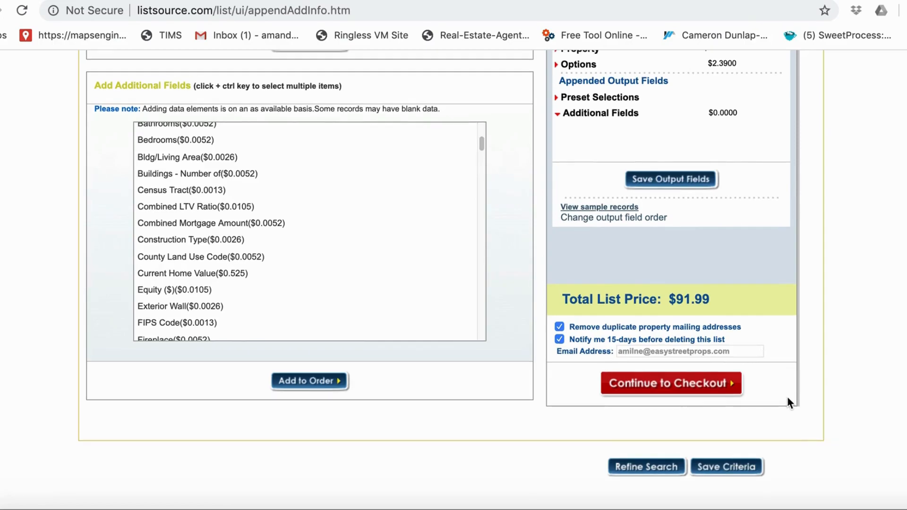
pyautogui.click(702, 391)
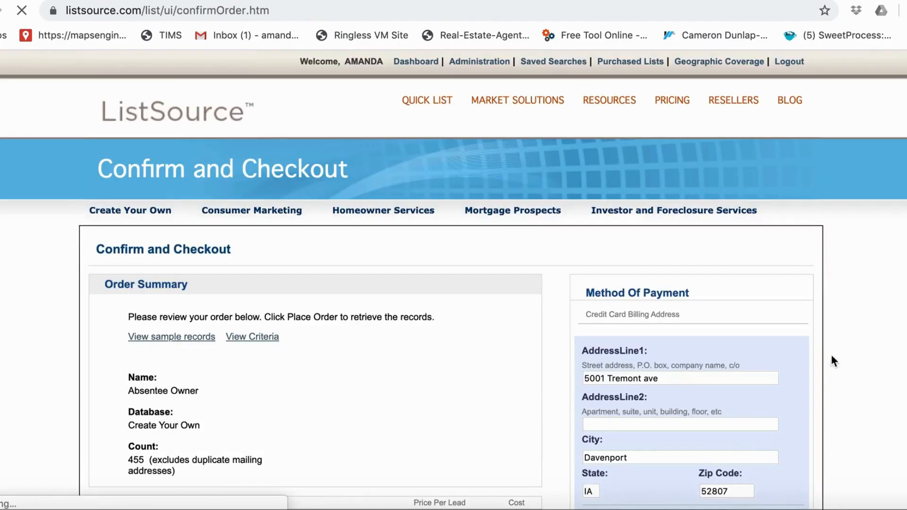
# Step: Review the order summary, criteria costs and payment section on the checkout page, including the available credit card types
pyautogui.scroll(-5, 559, 331)
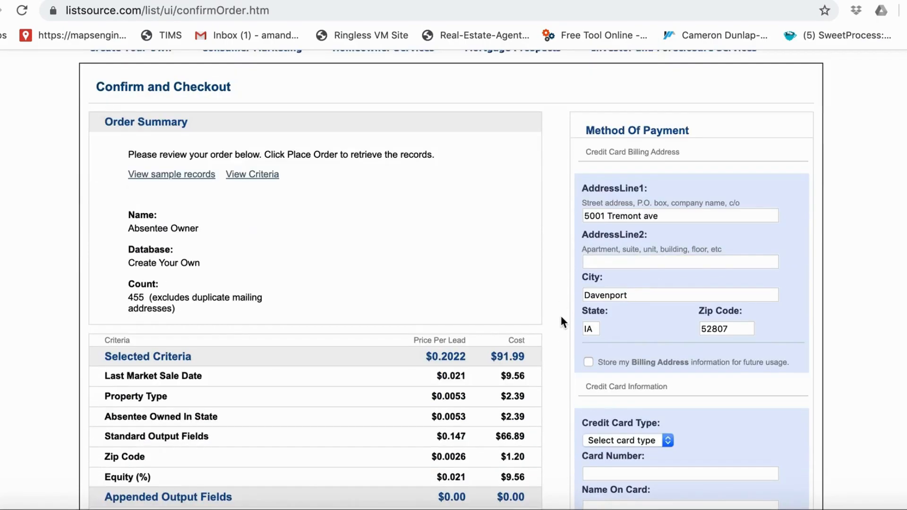
pyautogui.scroll(-3, 560, 307)
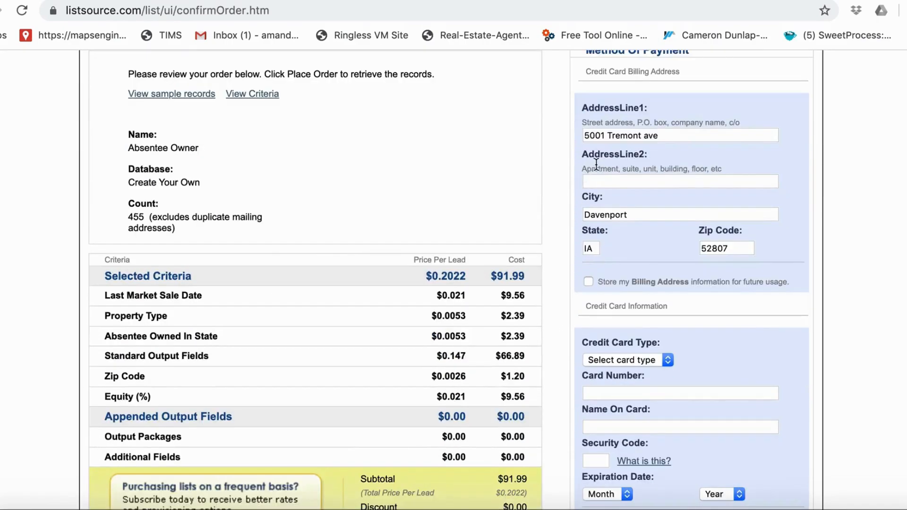
pyautogui.scroll(-2, 574, 333)
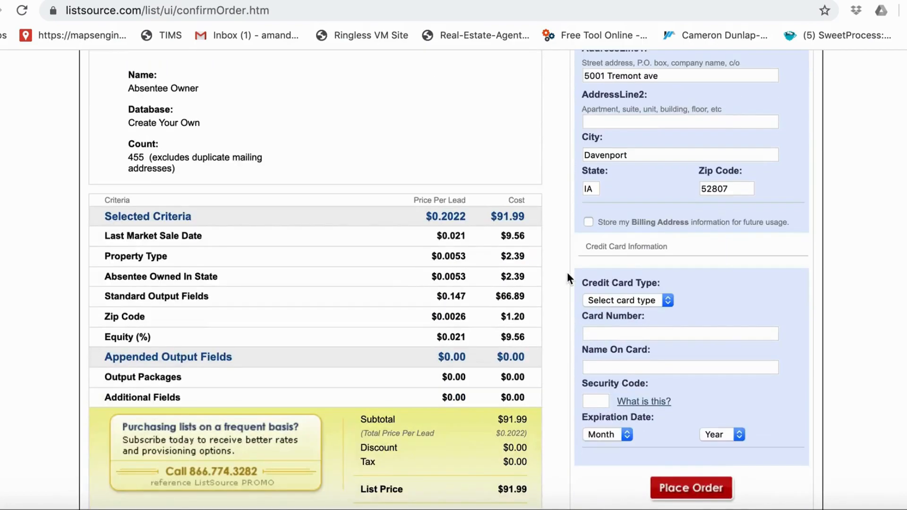
pyautogui.scroll(-1, 567, 265)
pyautogui.click(640, 289)
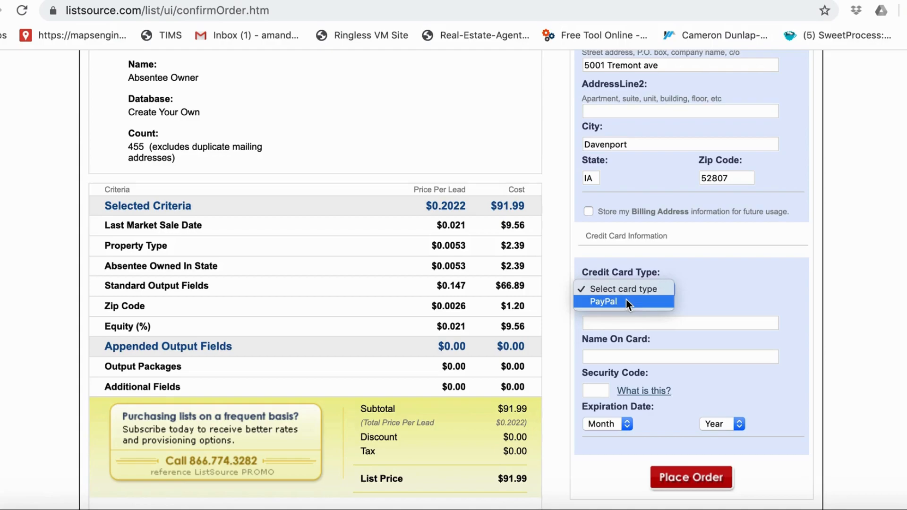
pyautogui.click(712, 279)
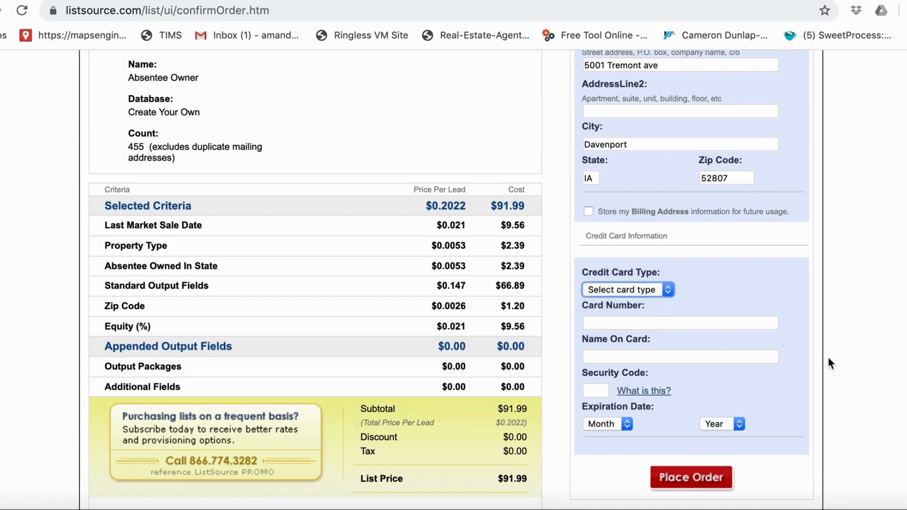